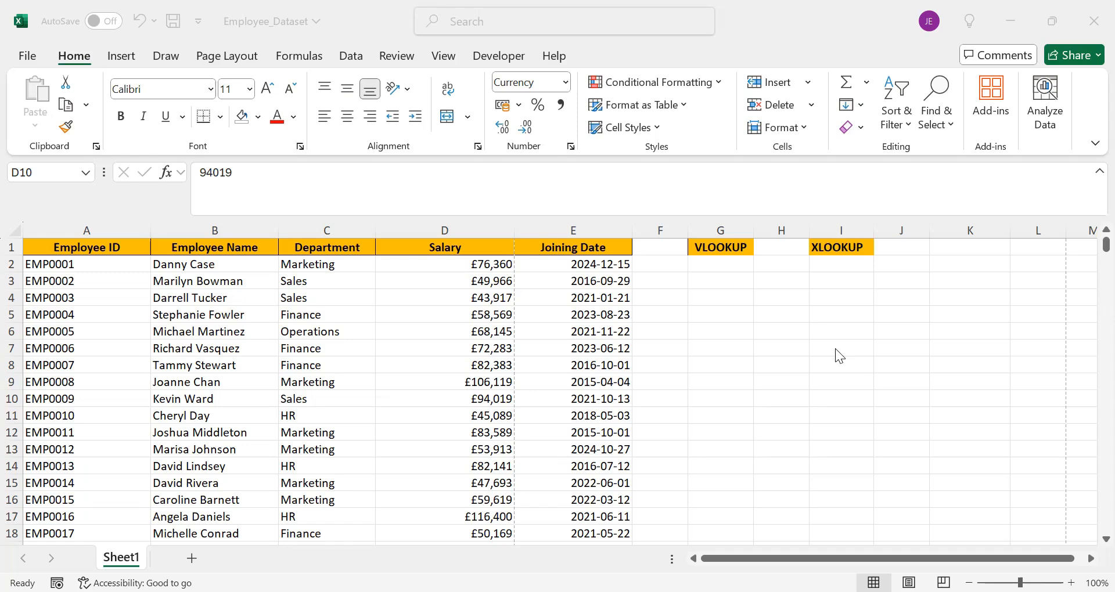
- Start a VLOOKUP formula in cell G3 with the employee ID in A6 as the lookup value
click(705, 283)
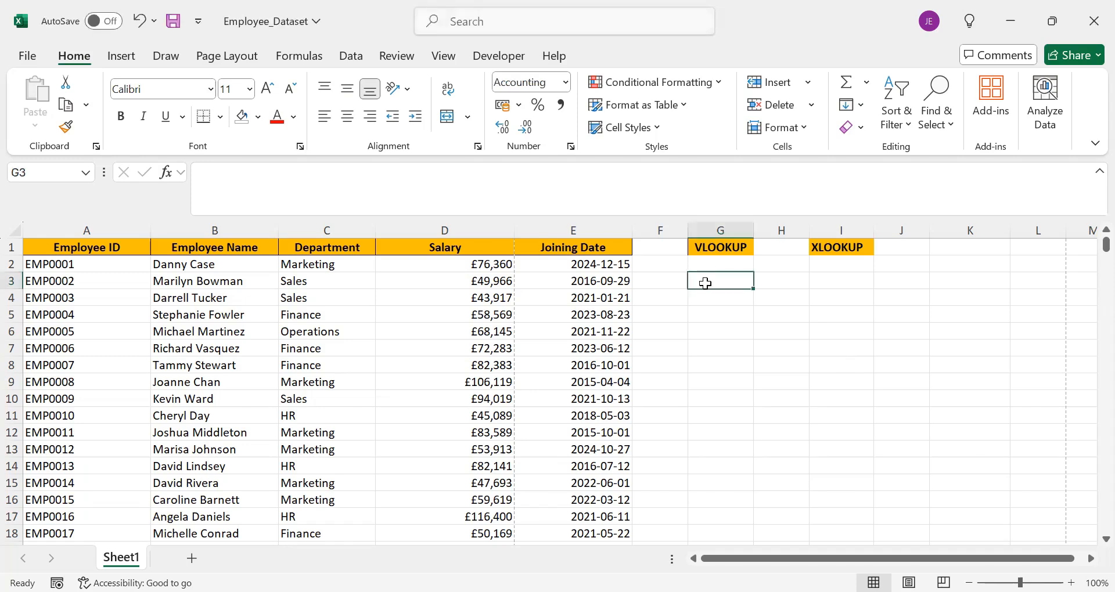
text(=)
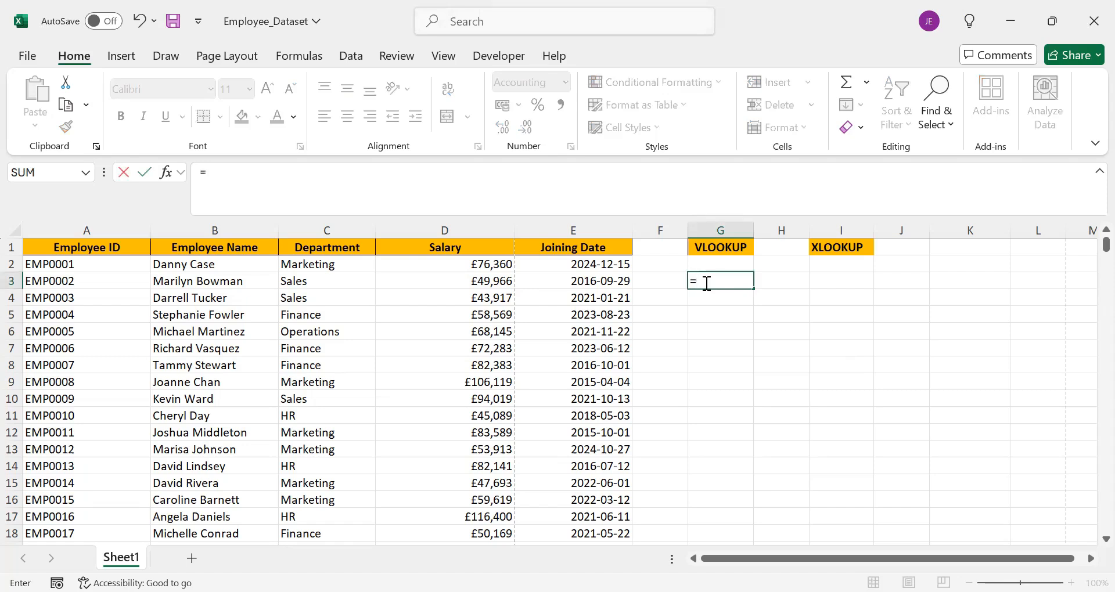
text(vloo)
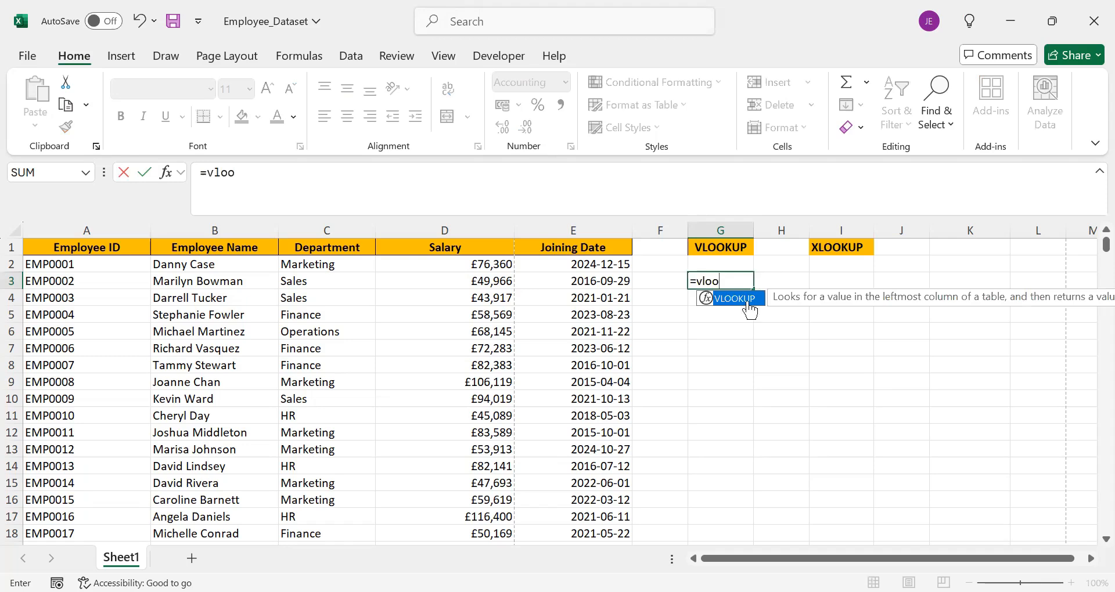
double_click(747, 302)
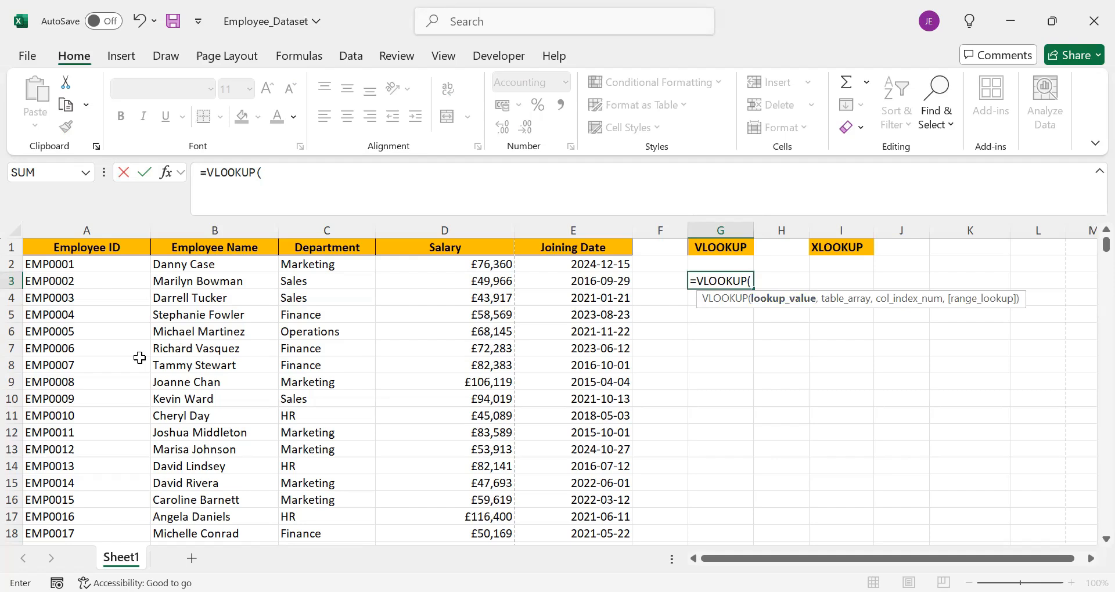
click(90, 335)
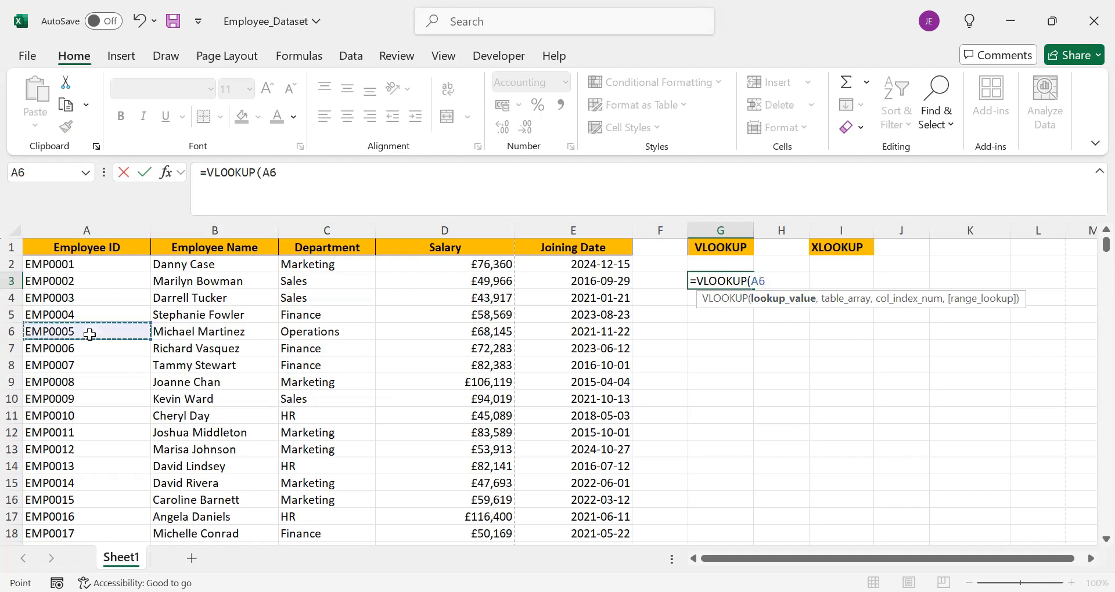
text(,)
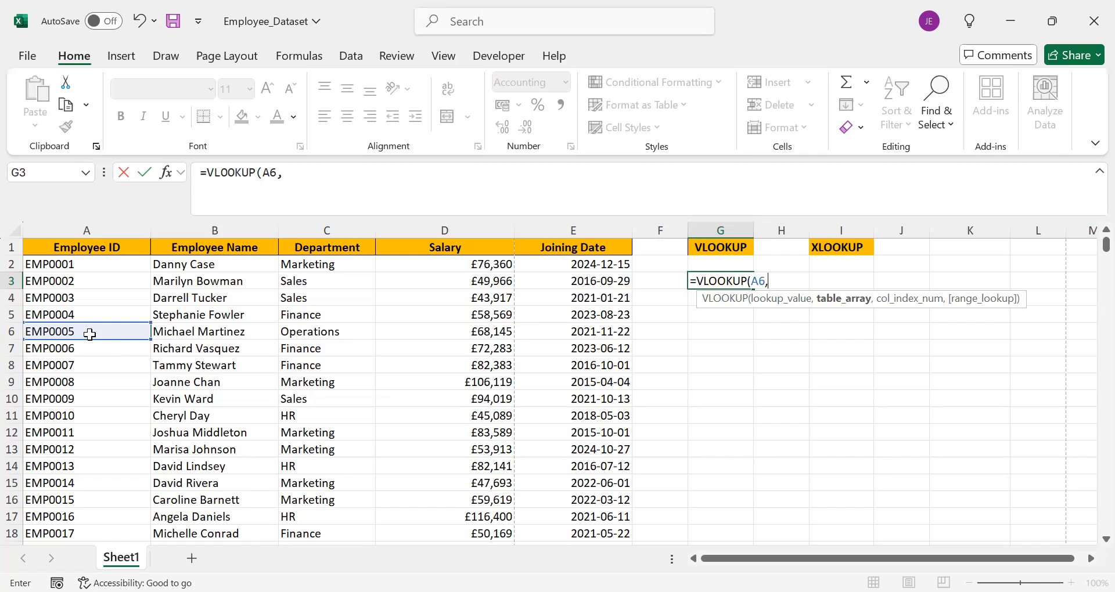
- Set the table array of the G3 VLOOKUP to the whole employee dataset, A1:E1001
click(108, 246)
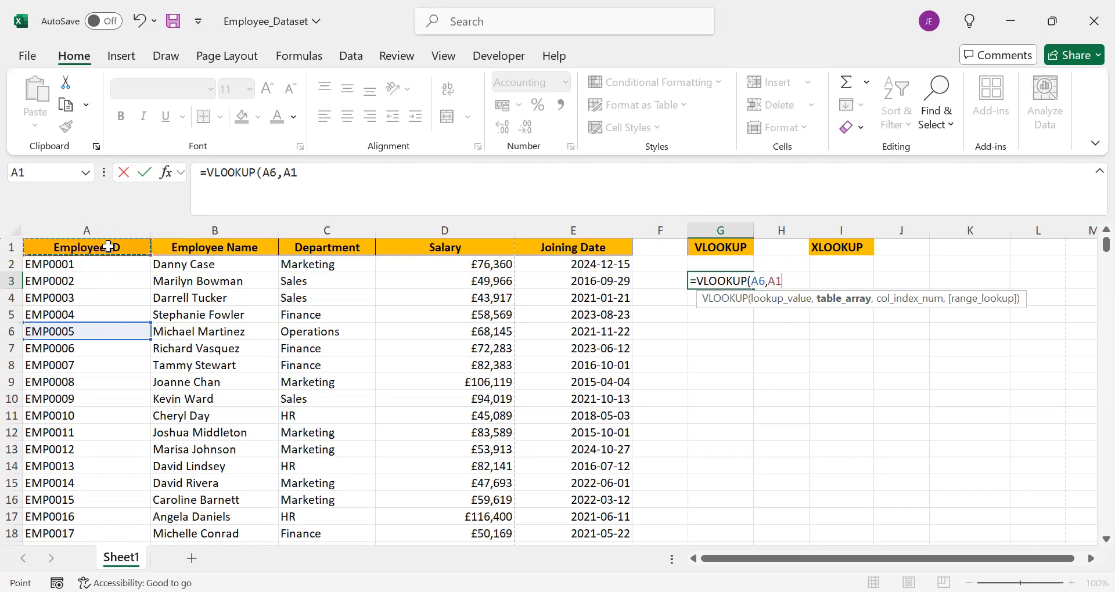
key(ctrl+shift+Down)
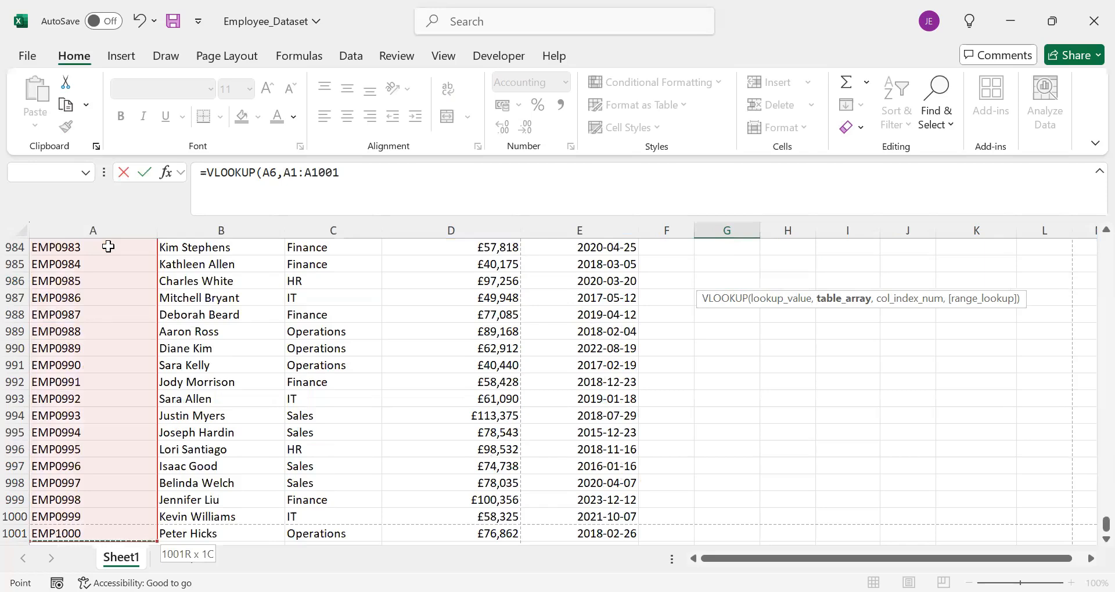
key(ctrl+shift+Right)
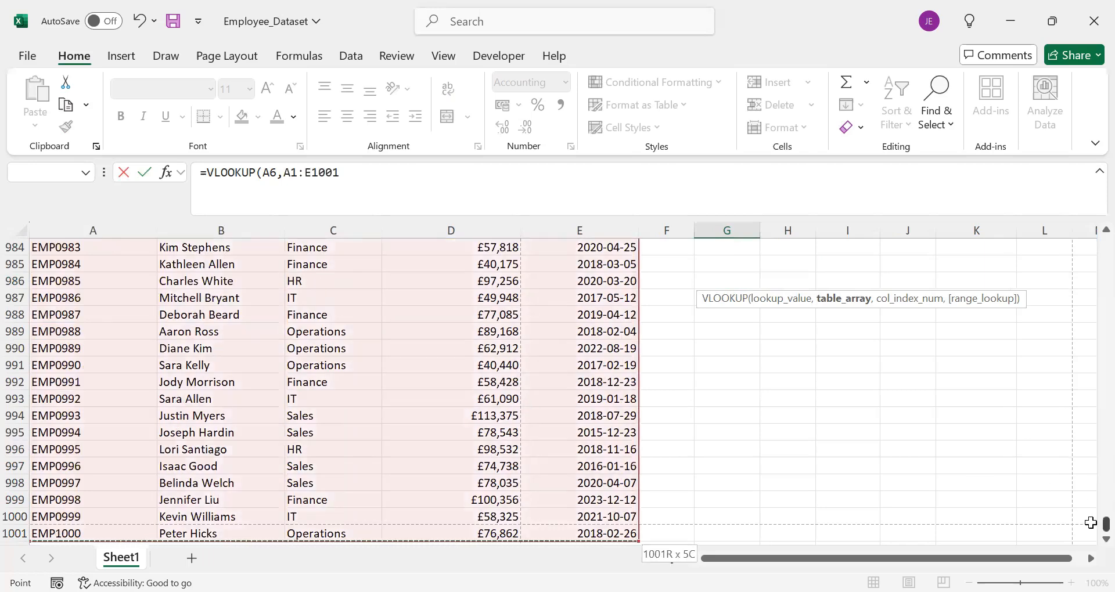
drag(1090, 524, 1083, 204)
text(,)
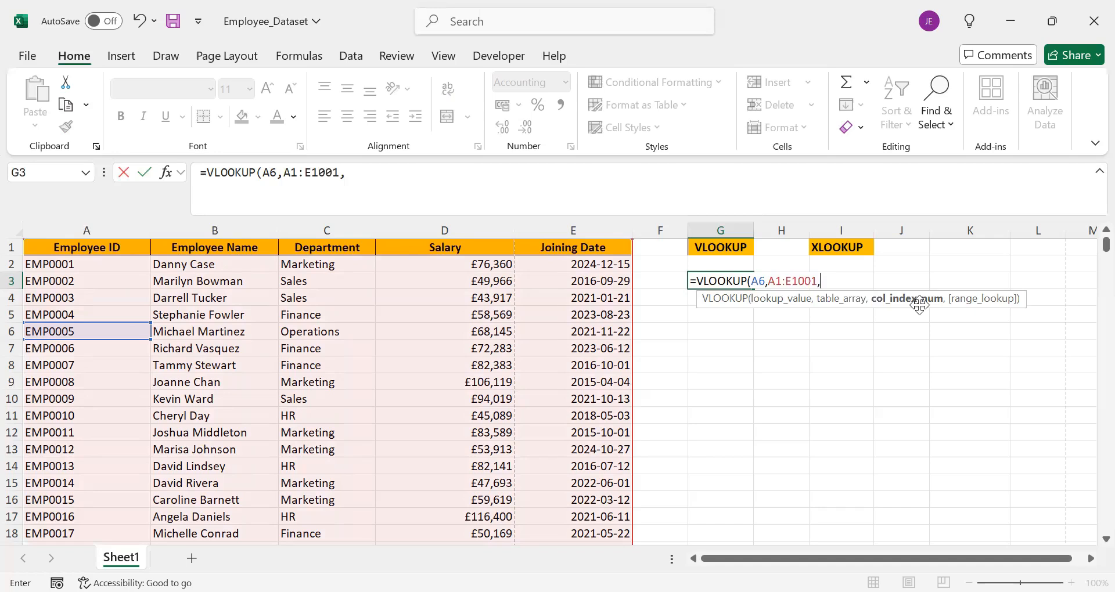
- Complete the G3 VLOOKUP with column index 4 and FALSE for an exact match, and enter the formula
text(4,)
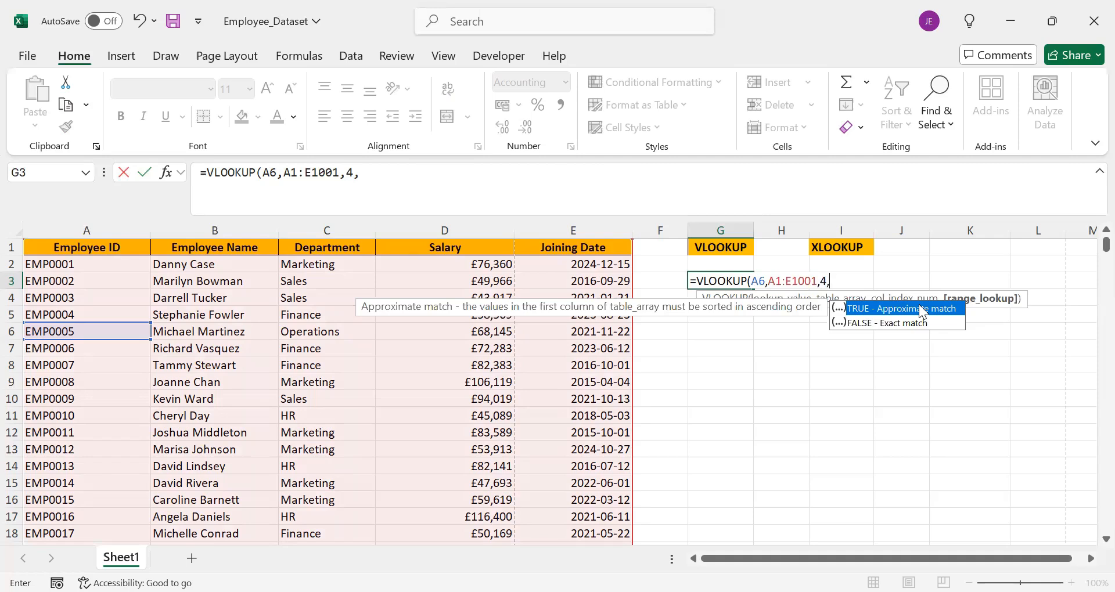
click(905, 325)
double_click(905, 325)
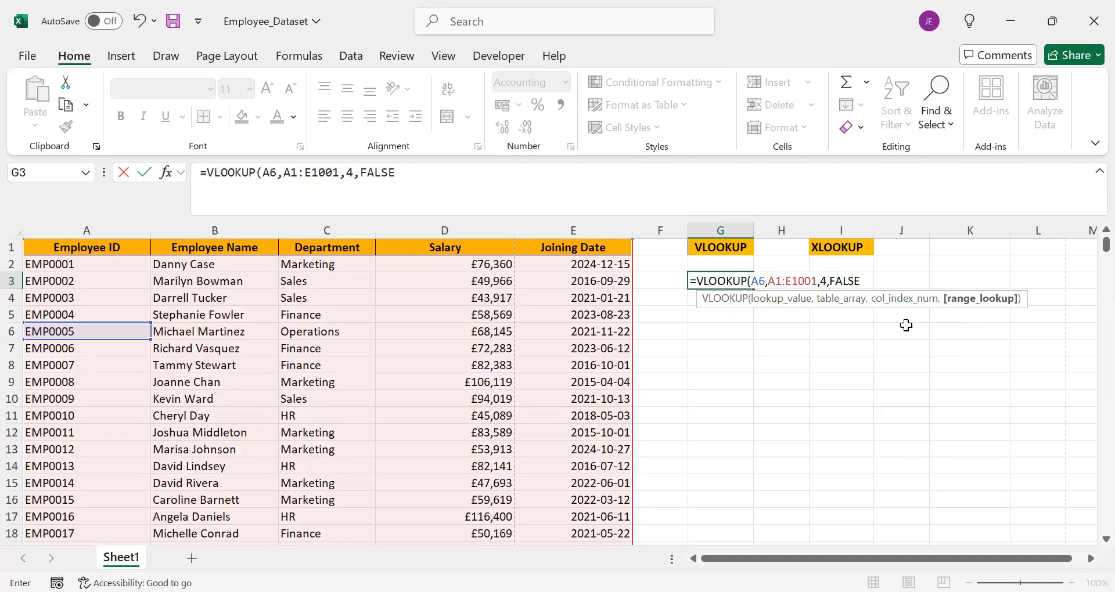
text())
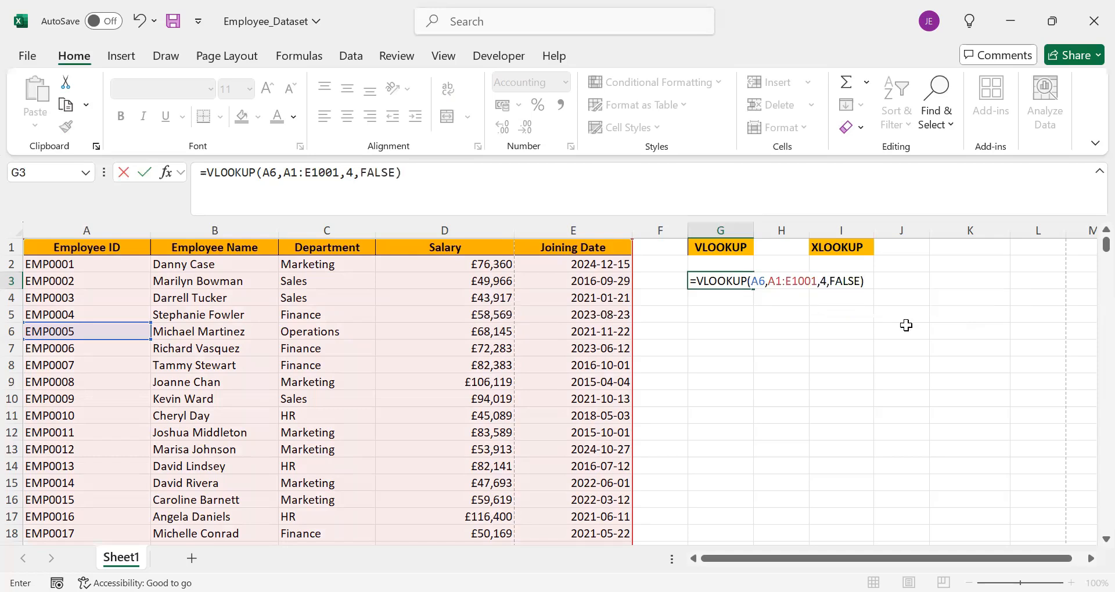
key(Return)
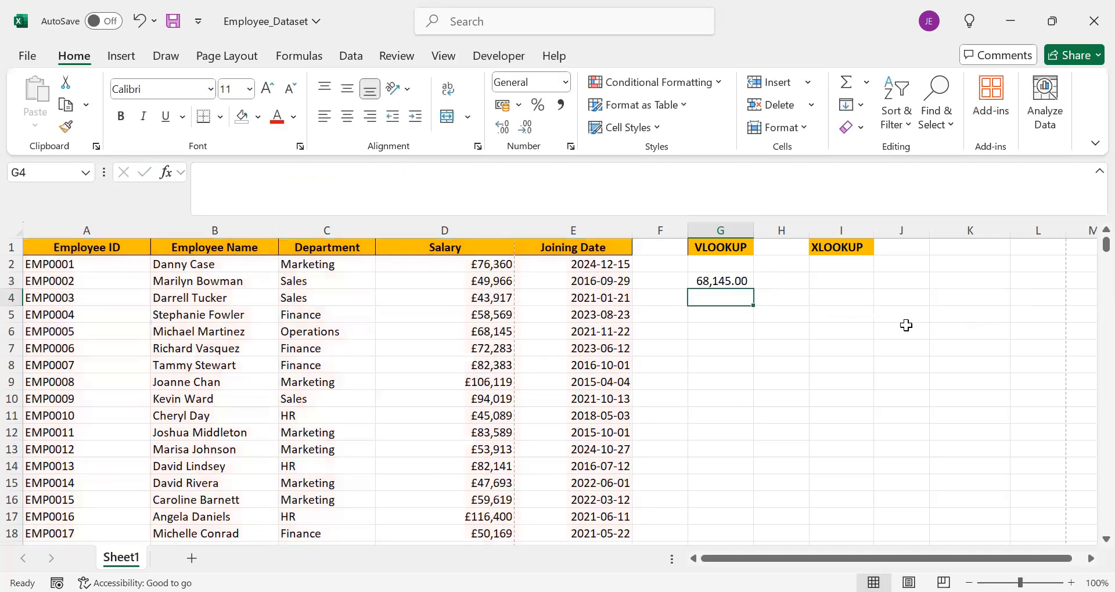
click(714, 284)
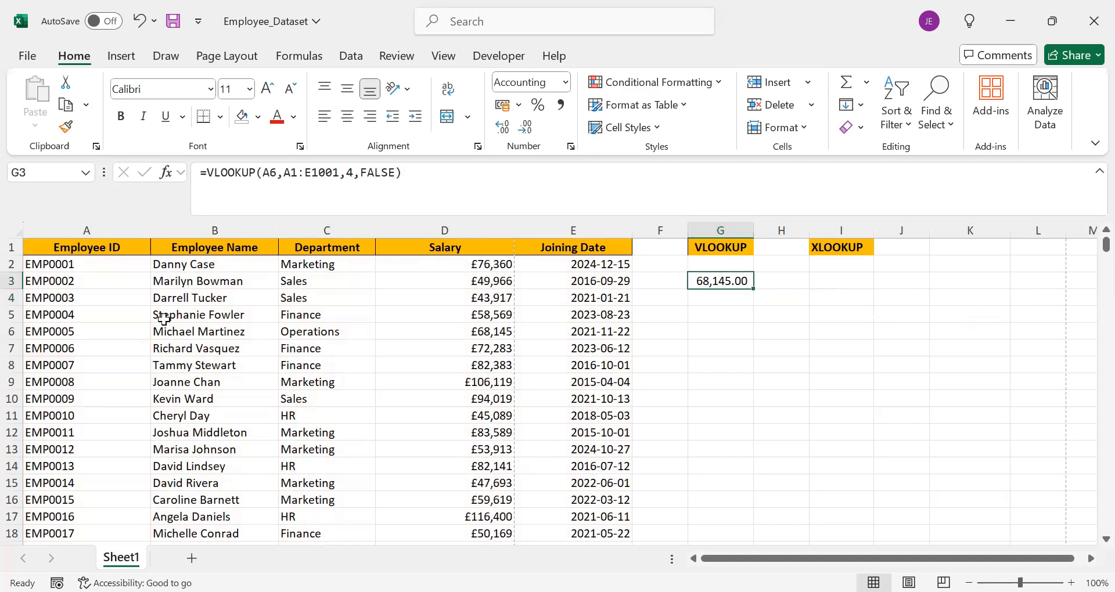
- Fill the looked-up ID cell A6 with dark red and its salary cell D6 with olive green
click(106, 332)
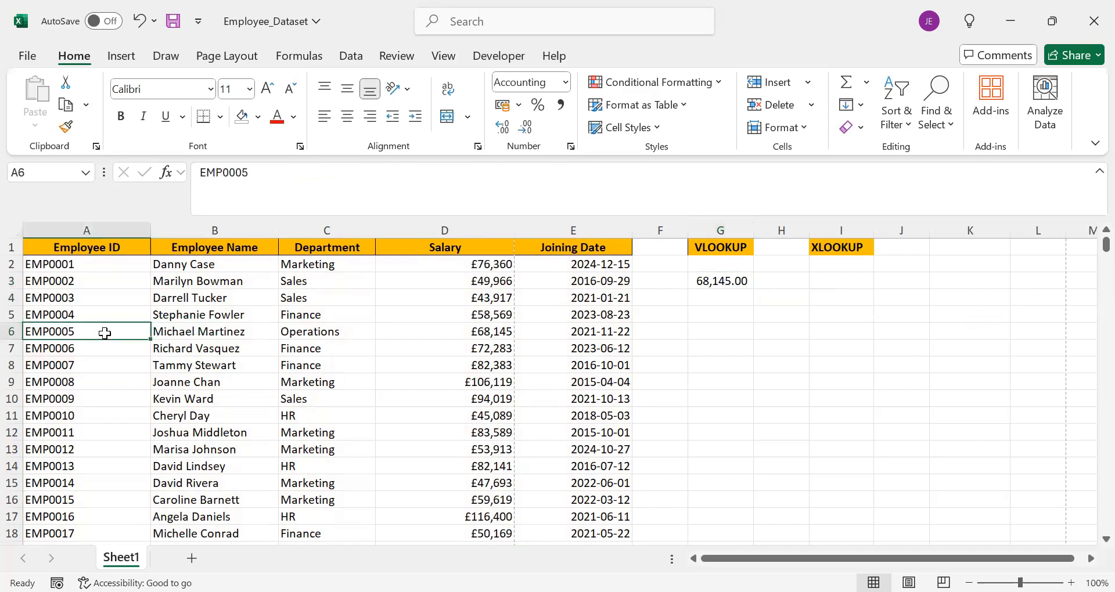
click(258, 116)
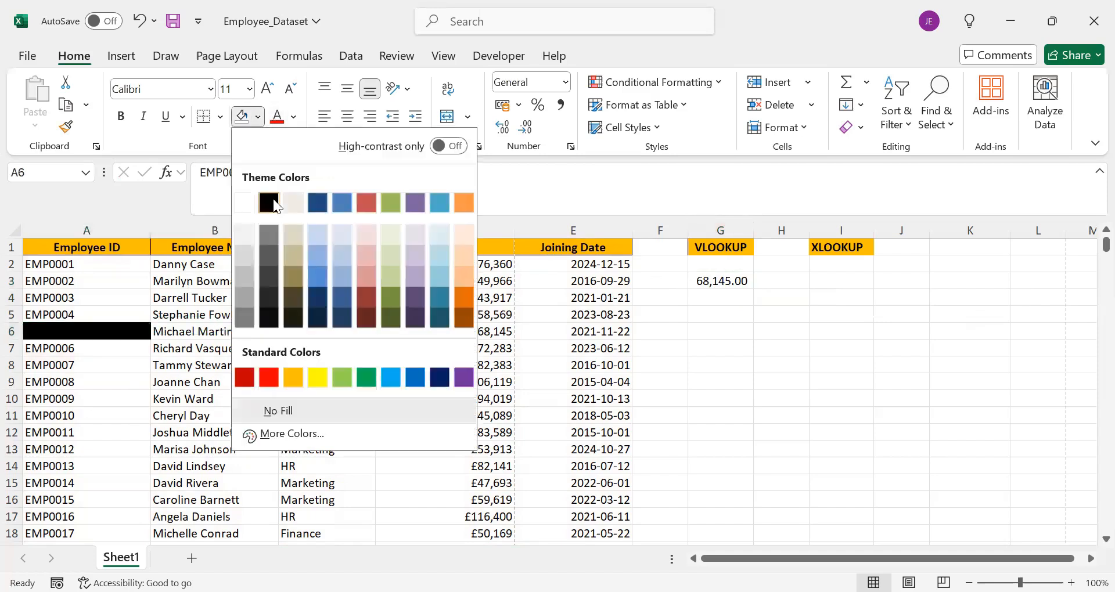
click(364, 303)
click(505, 336)
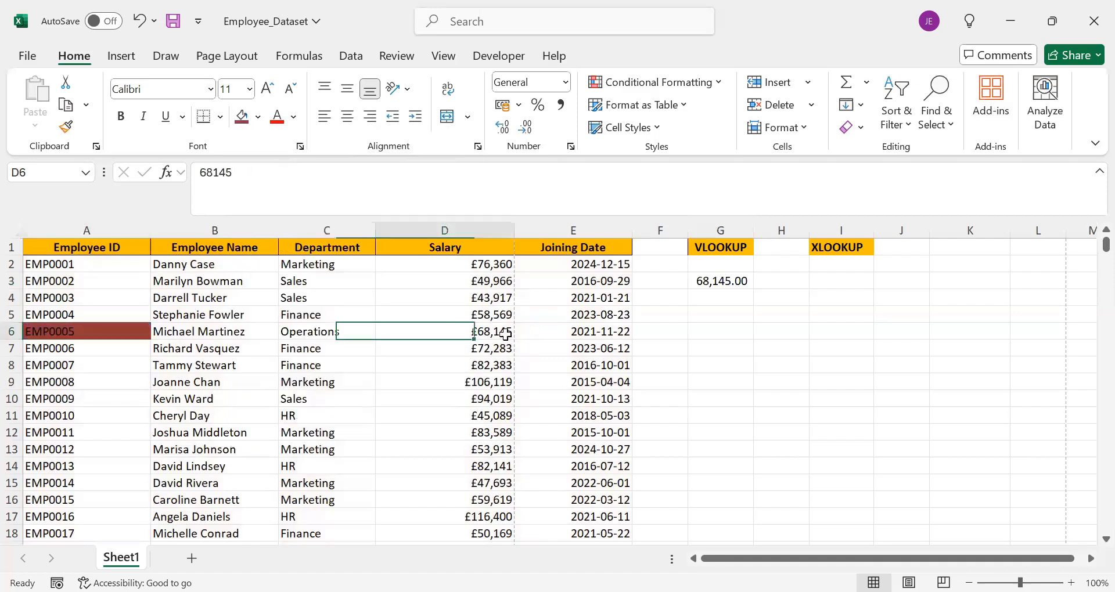
click(258, 117)
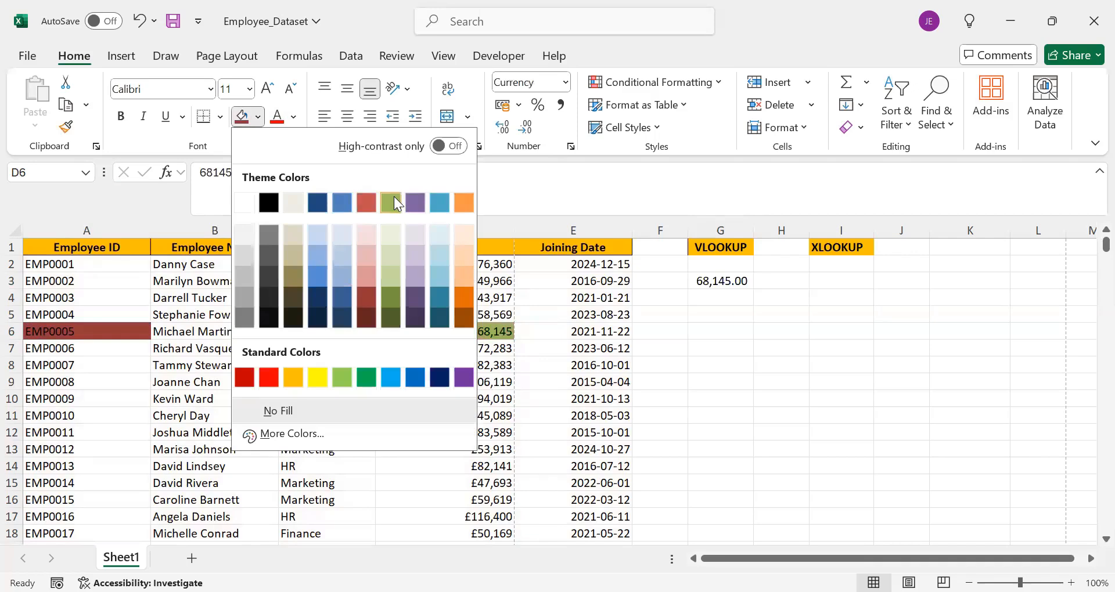
click(393, 196)
click(758, 284)
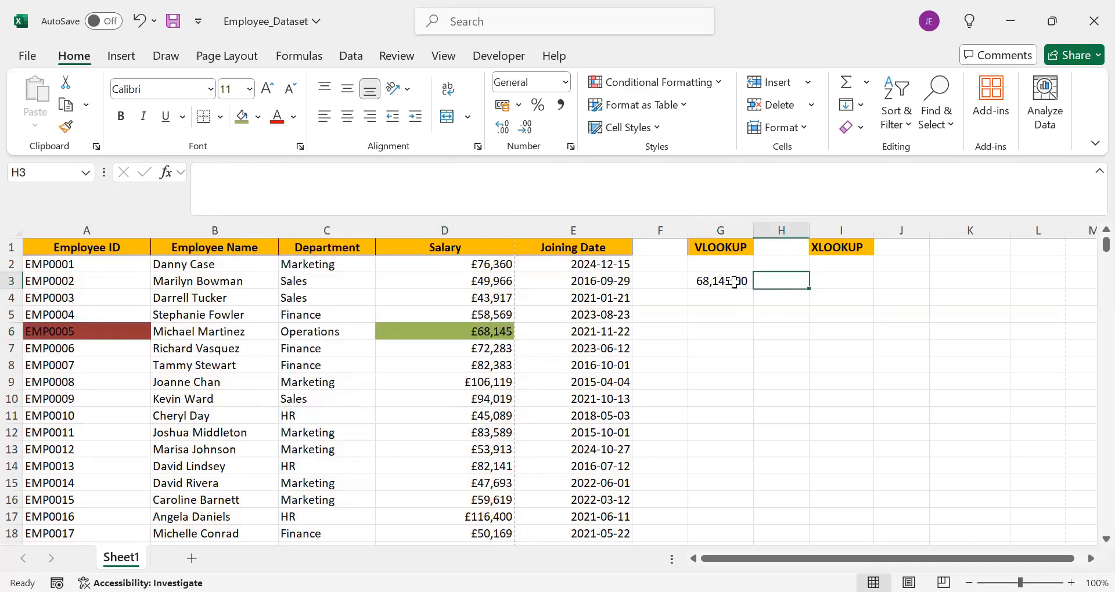
click(733, 282)
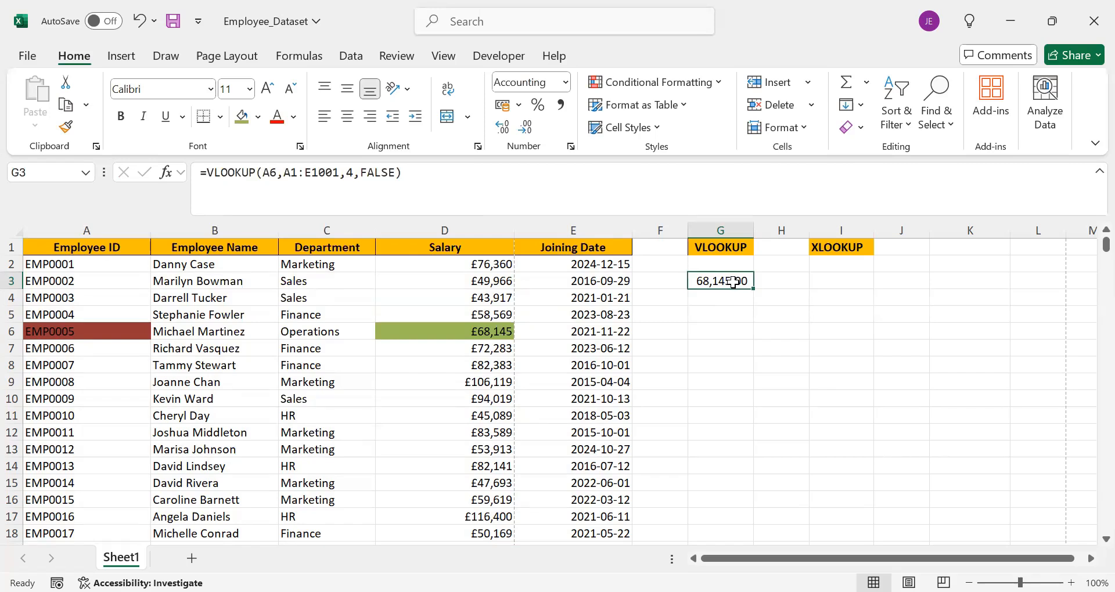
- Start a second VLOOKUP formula in cell G6 with the salary in D9 as the lookup value
click(707, 328)
text(=)
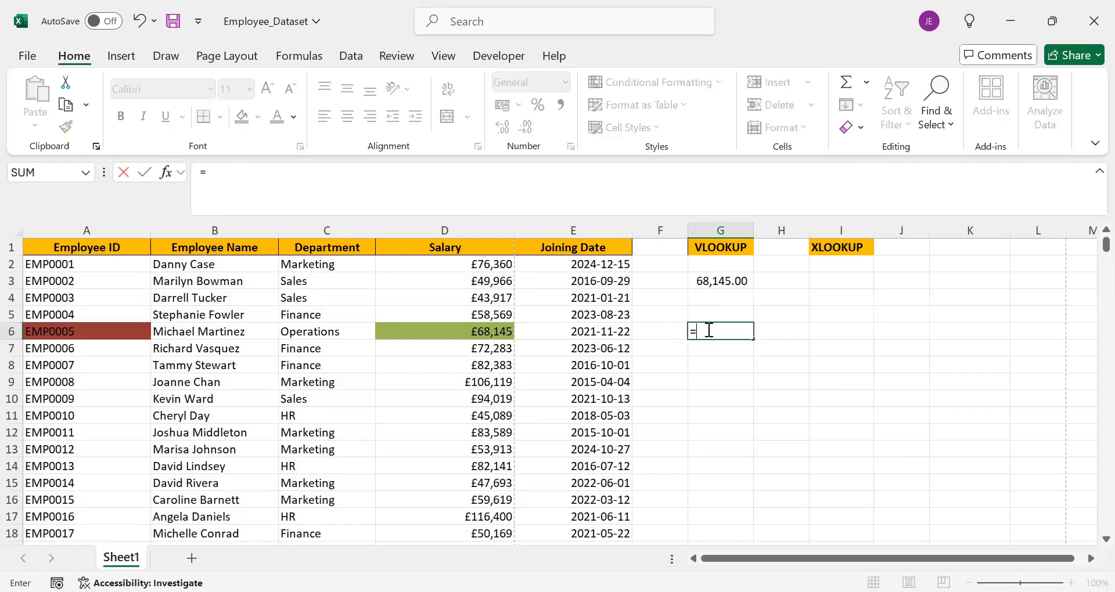
text(vloo)
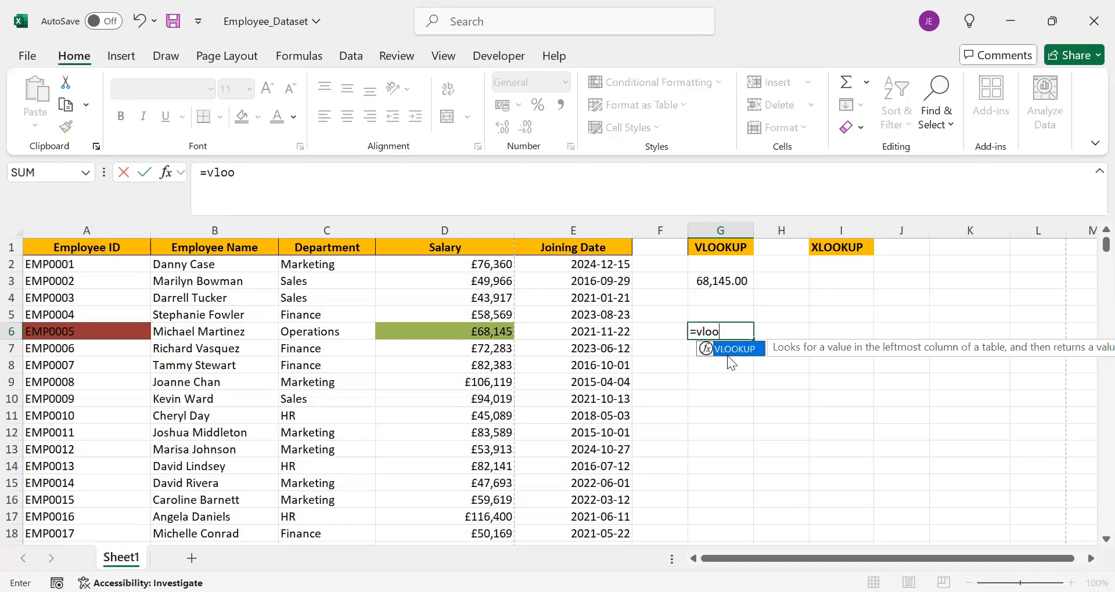
key(Tab)
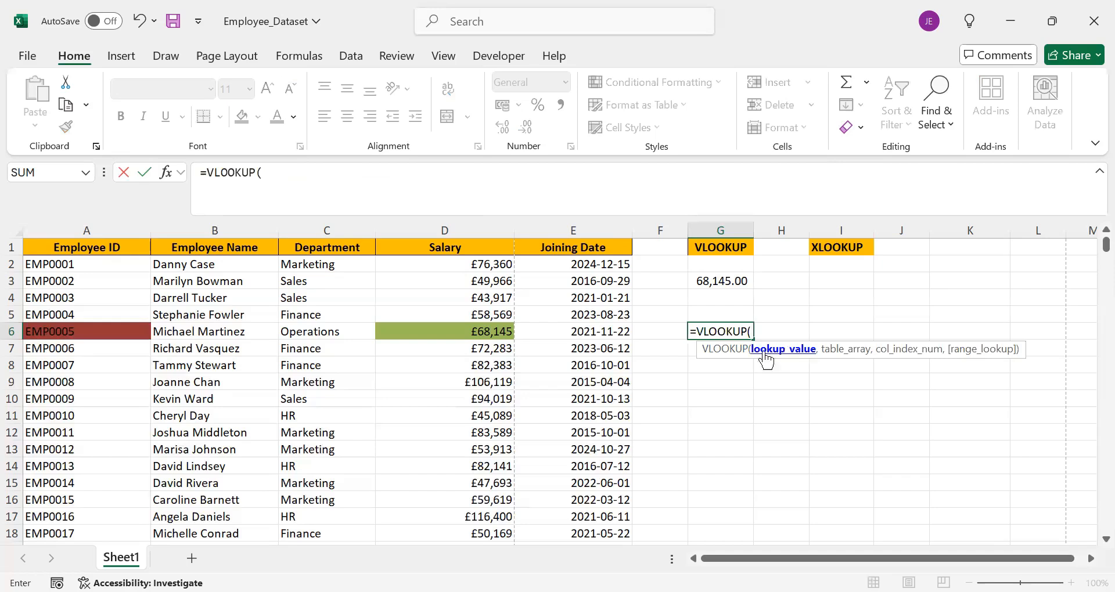
click(488, 388)
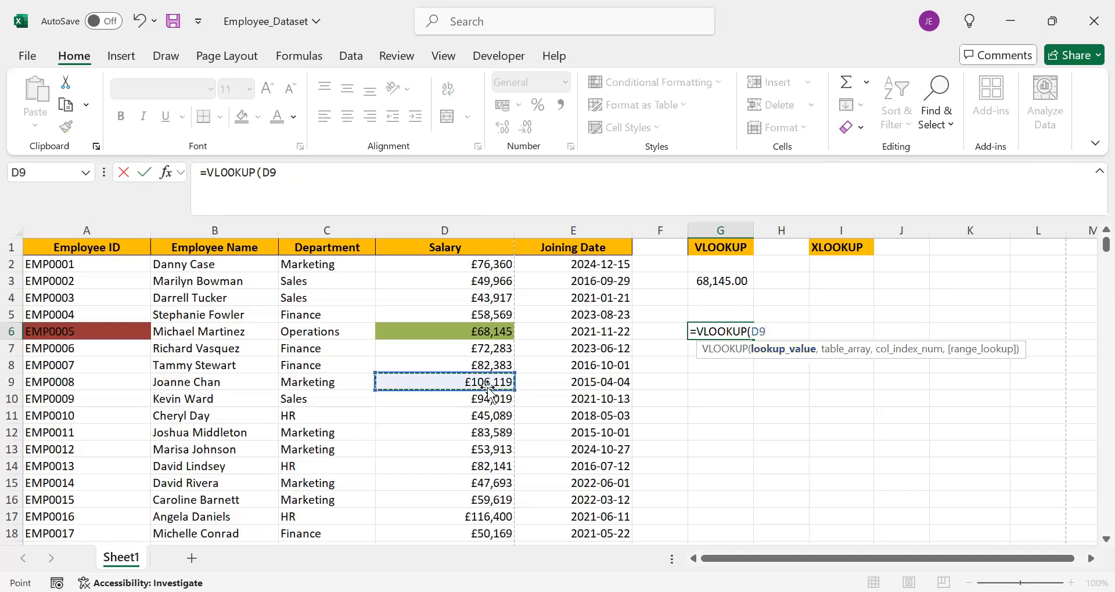
text(,)
- Set the table array of the G6 VLOOKUP to the full data range A1:E1001
click(58, 250)
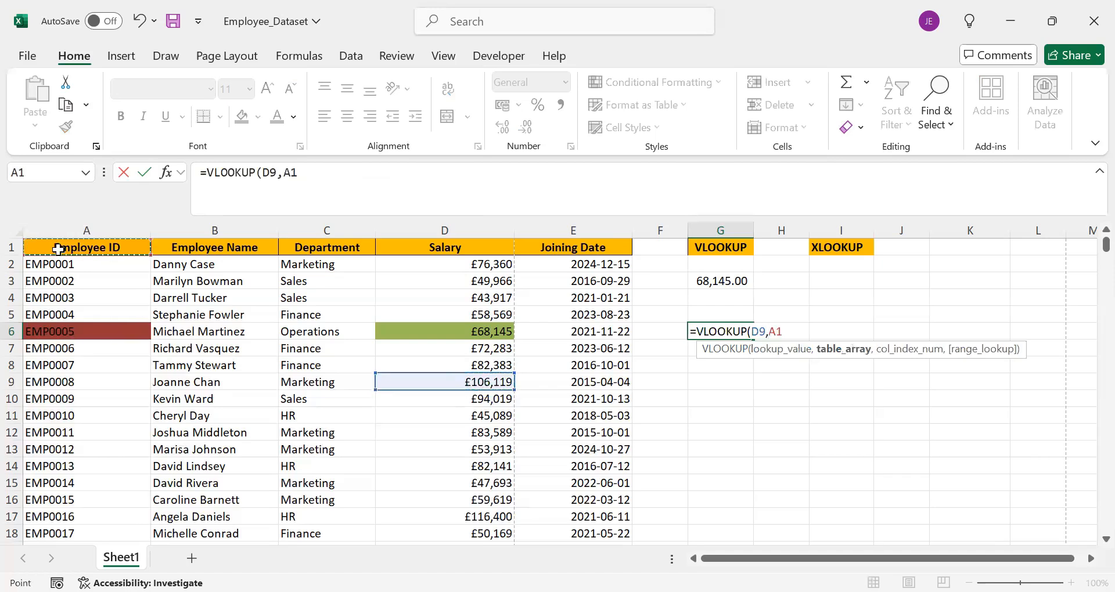
key(ctrl+shift+Down)
key(ctrl+shift+Right)
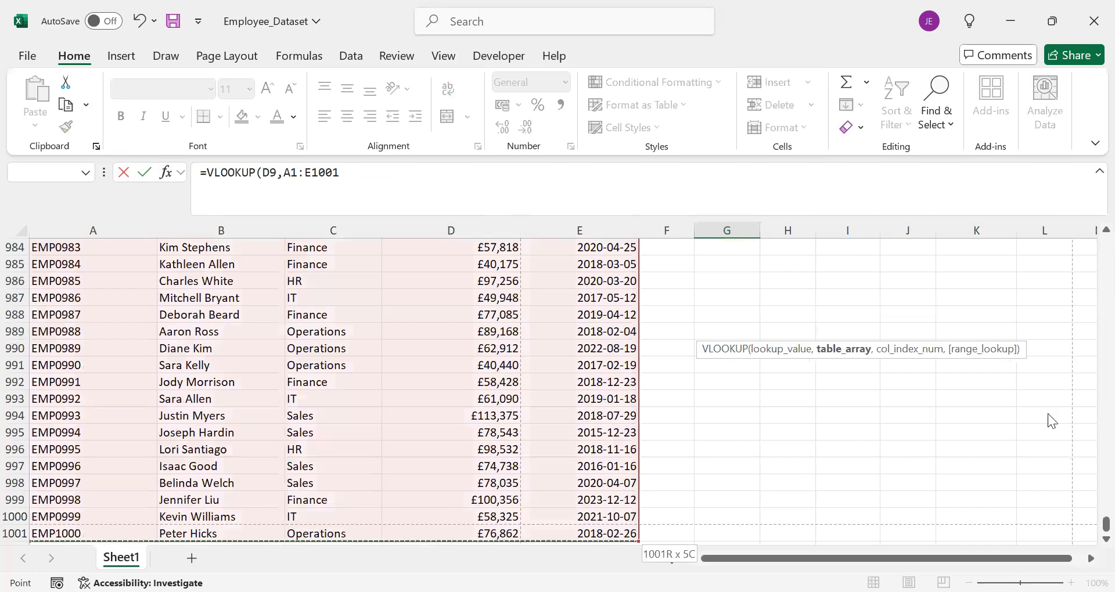
drag(1105, 524, 1090, 246)
text(,)
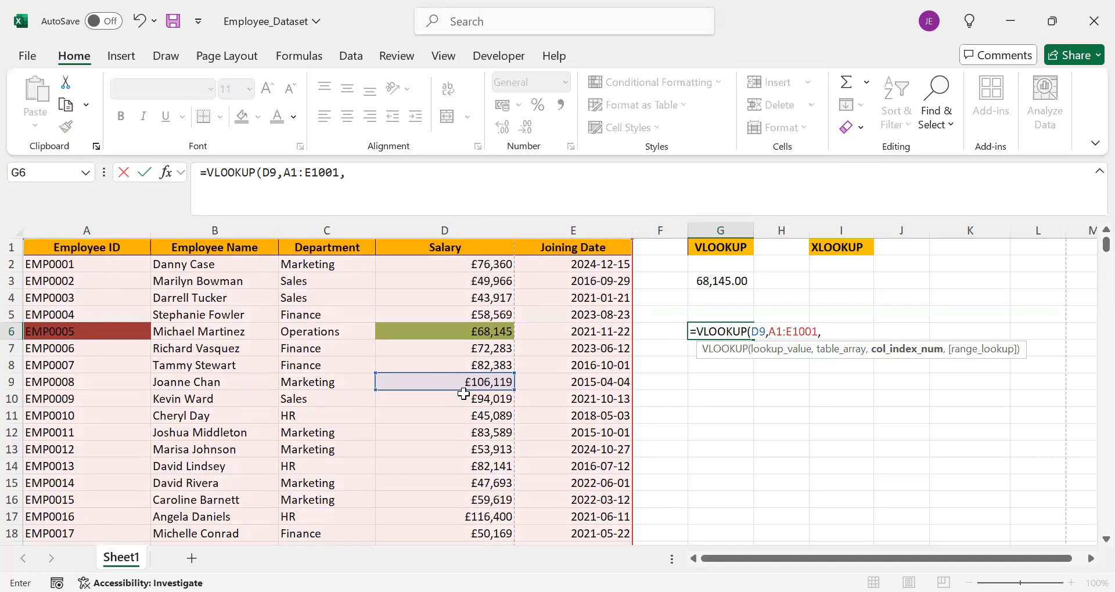
- Complete the G6 VLOOKUP with column index 1 and FALSE for an exact match, and enter the formula
text(1,)
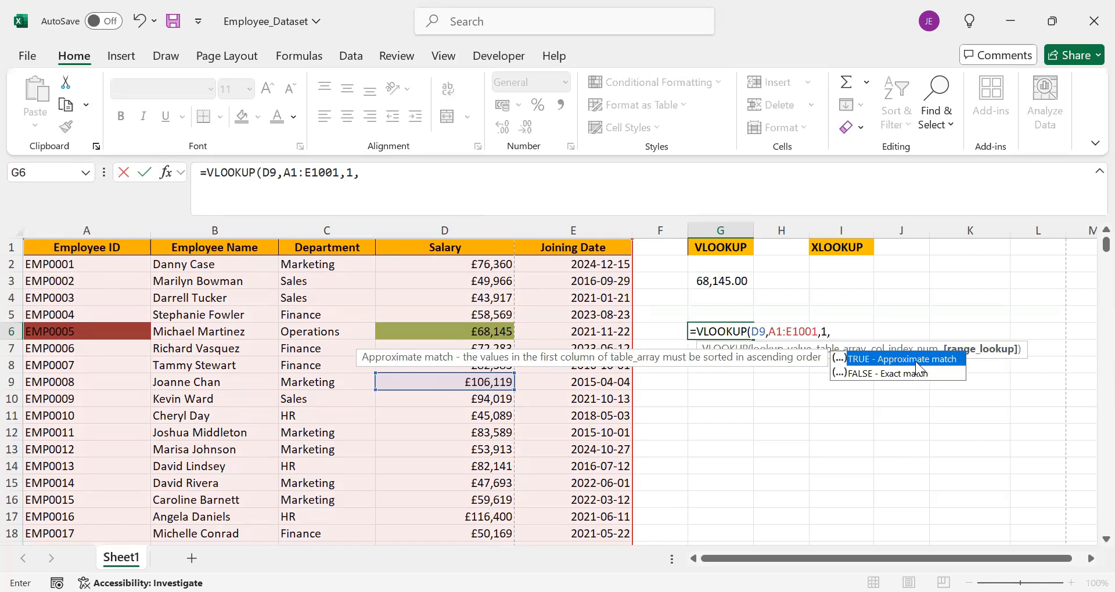
click(897, 375)
double_click(897, 375)
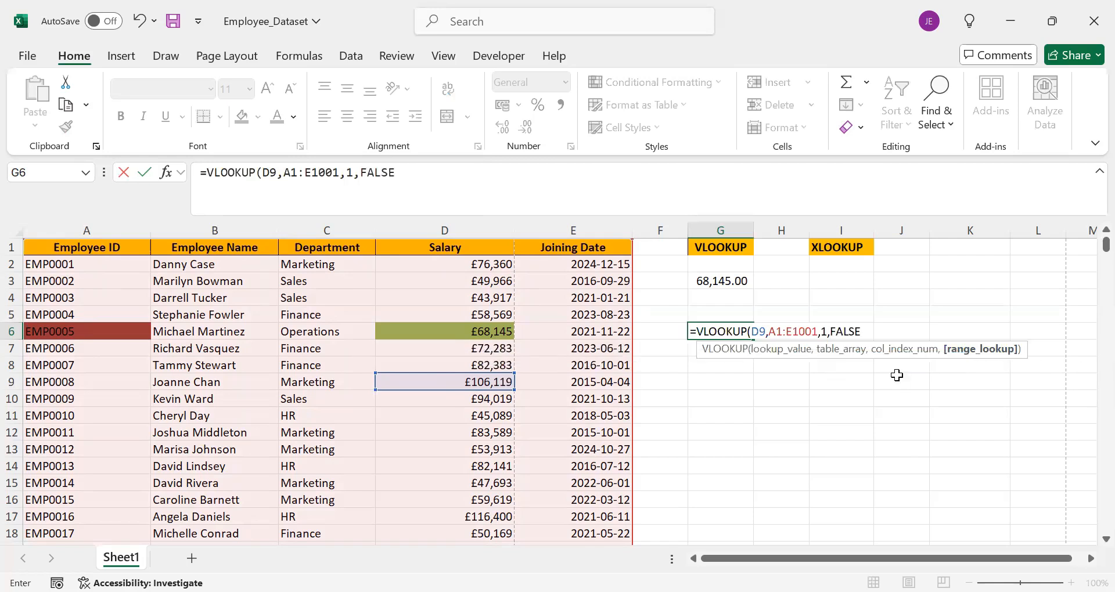
text())
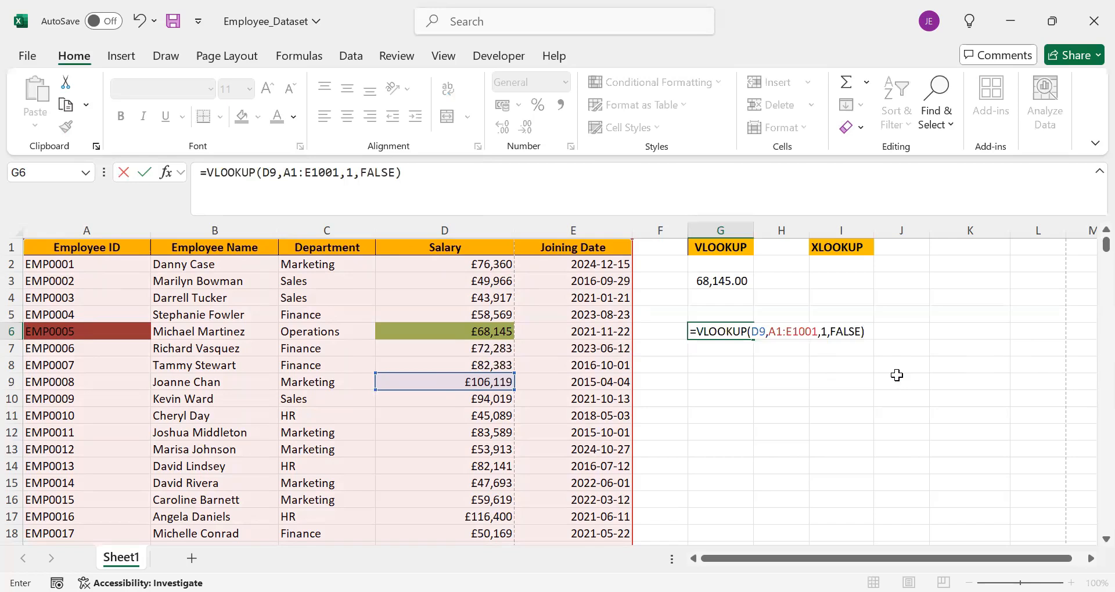
key(Return)
click(708, 326)
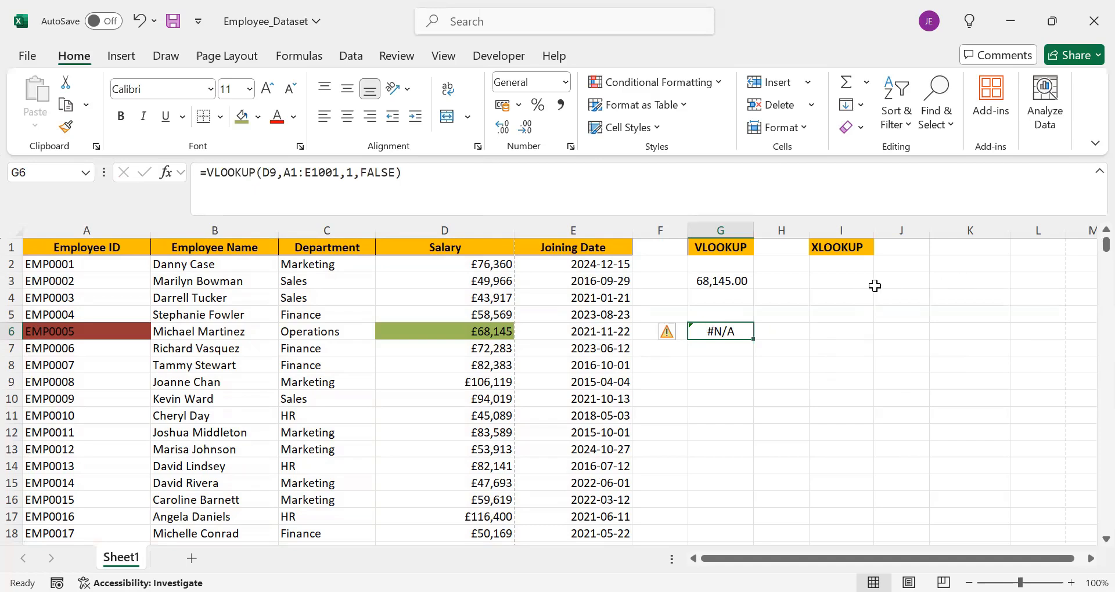
- Start an XLOOKUP formula in cell I3 with the employee ID in A10 as the lookup value
click(842, 286)
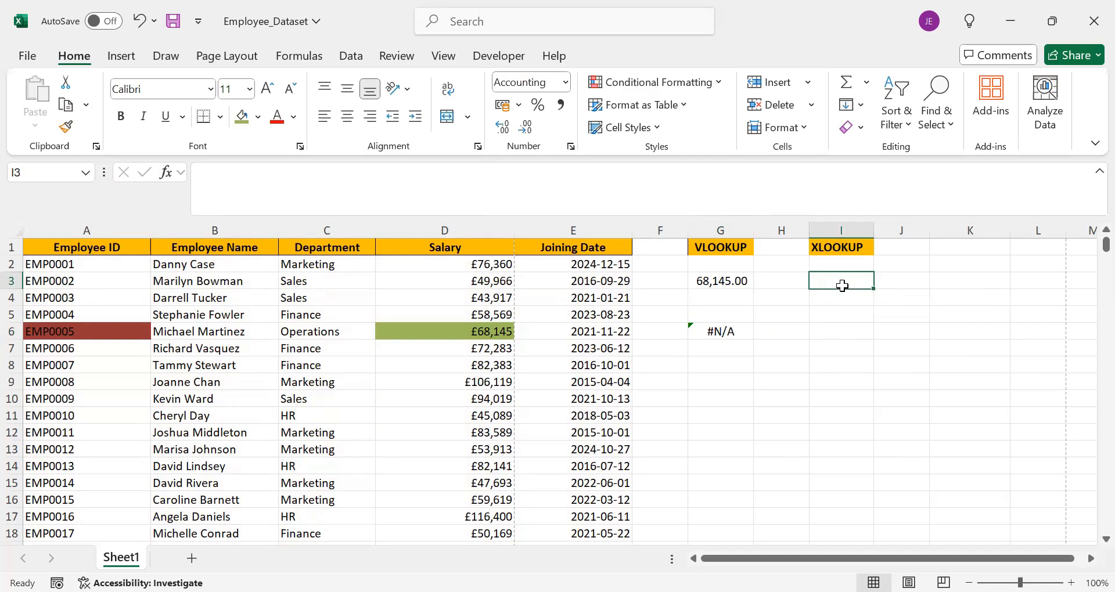
text(=)
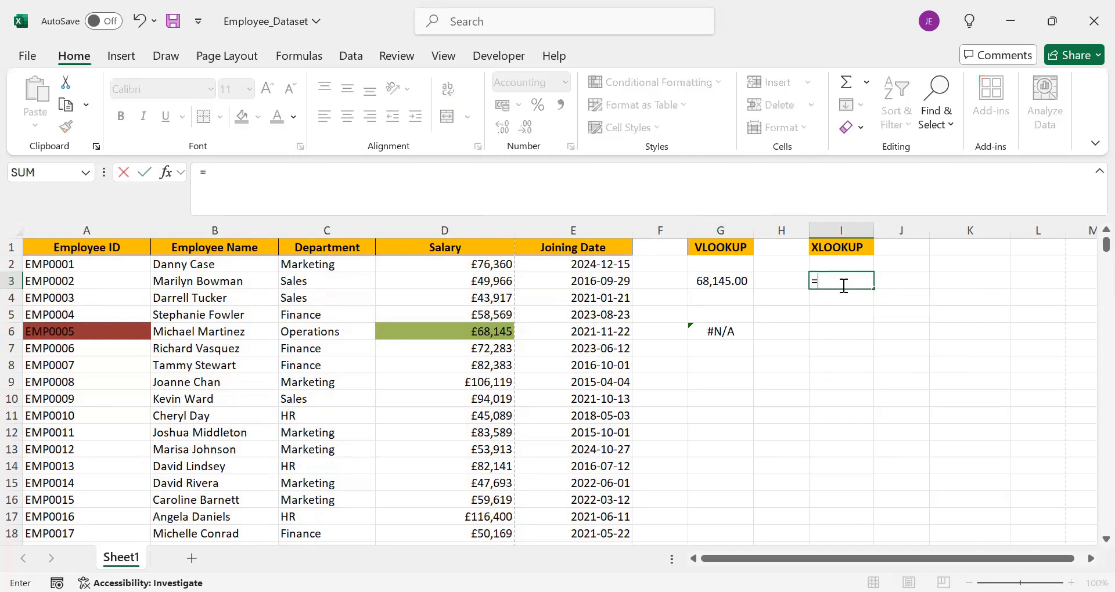
text(xl)
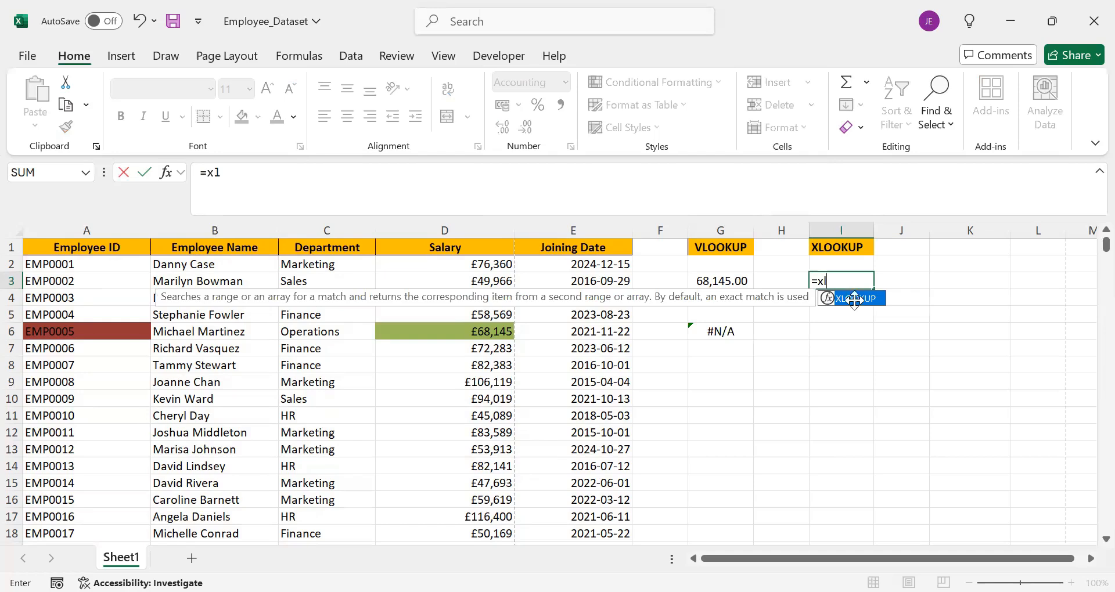
double_click(855, 299)
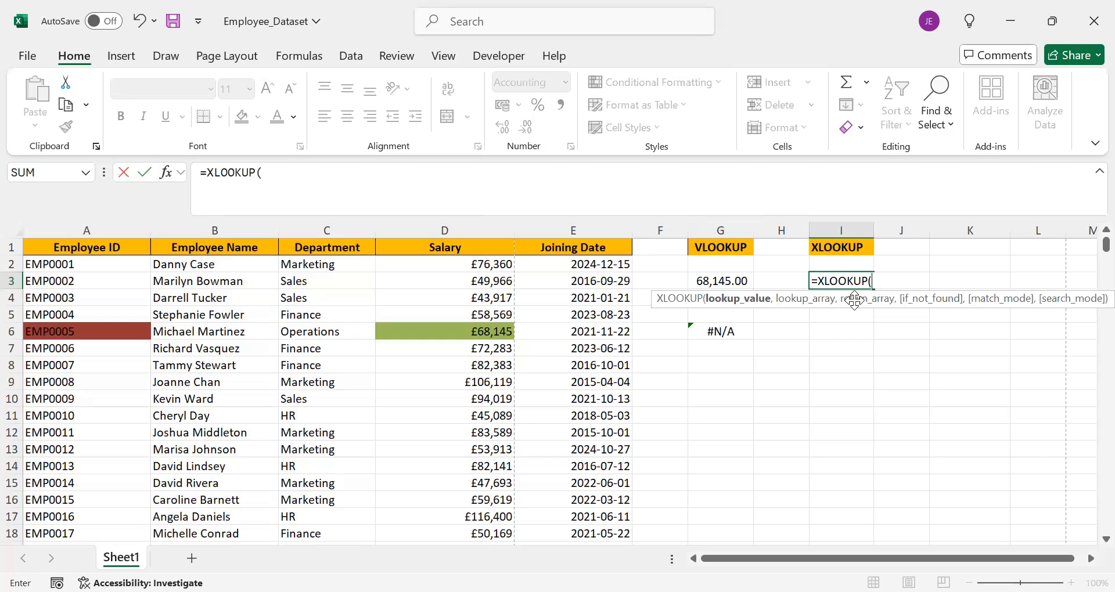
click(69, 402)
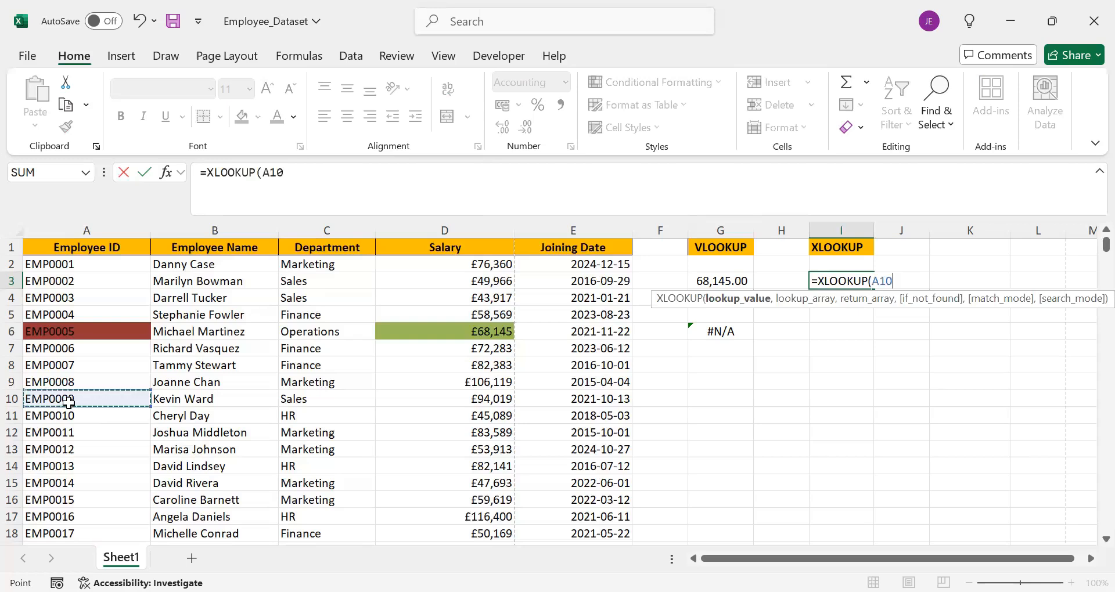
text(,)
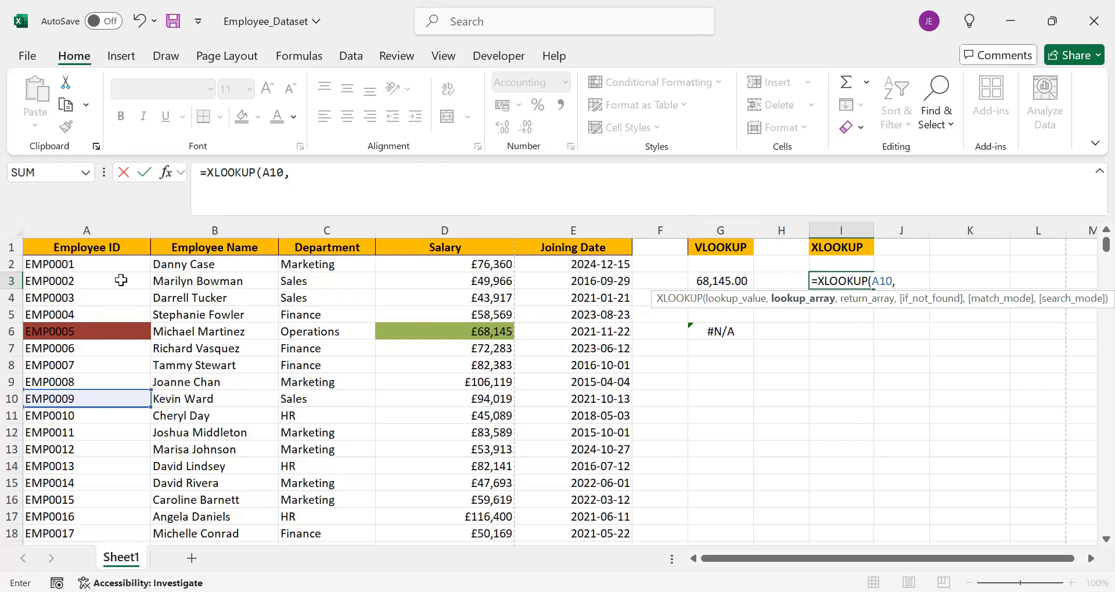
- Set the I3 XLOOKUP's lookup array to the ID range A1:A1001 and its return array to the salary range D1:D1001
click(118, 243)
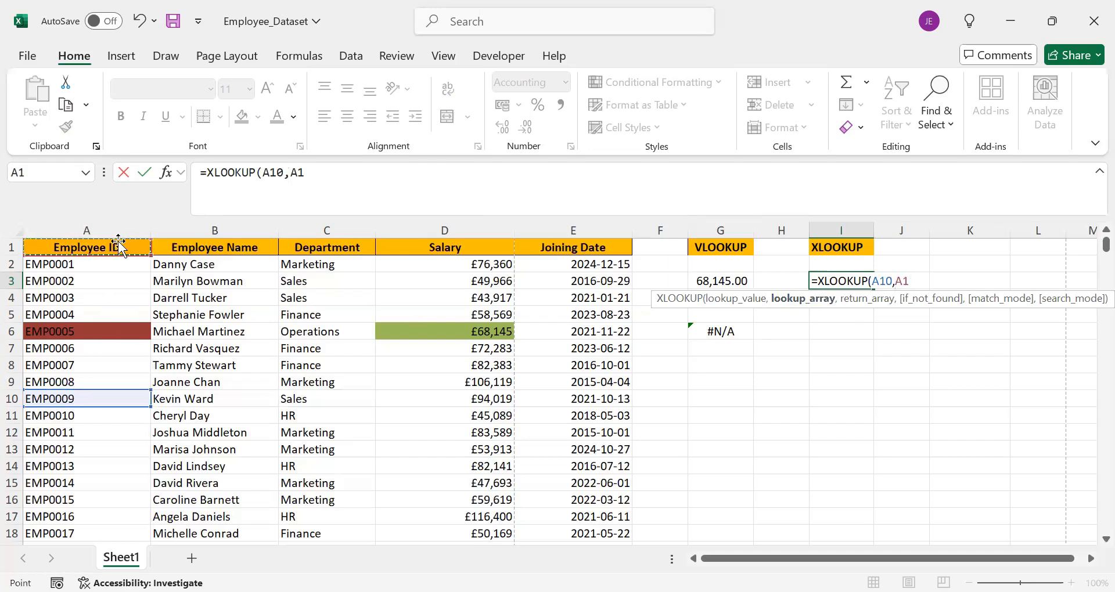
key(ctrl+shift+Down)
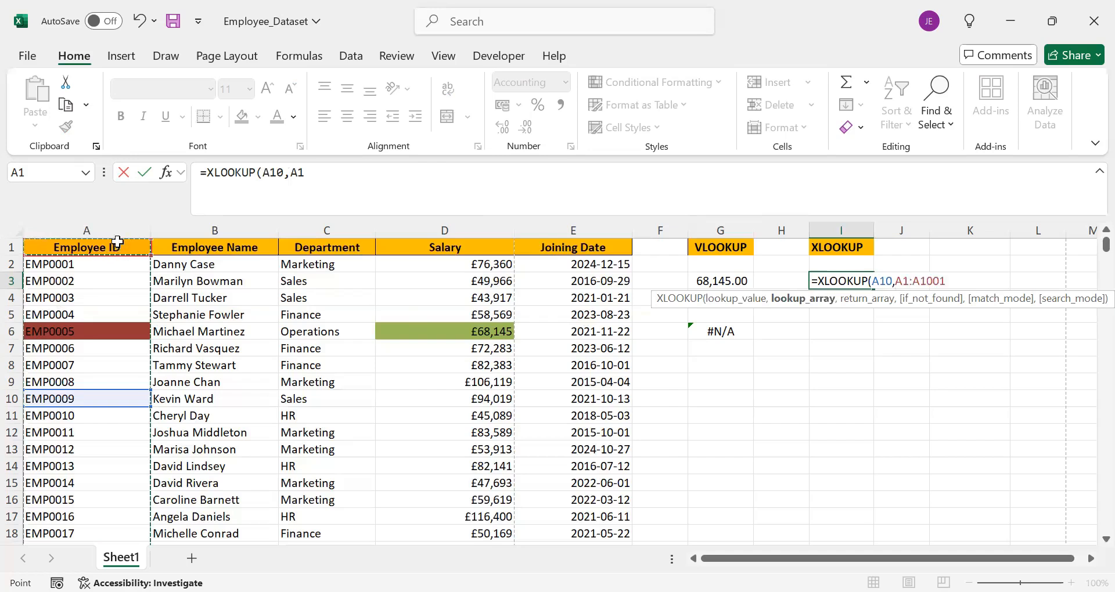
drag(1105, 523, 1091, 184)
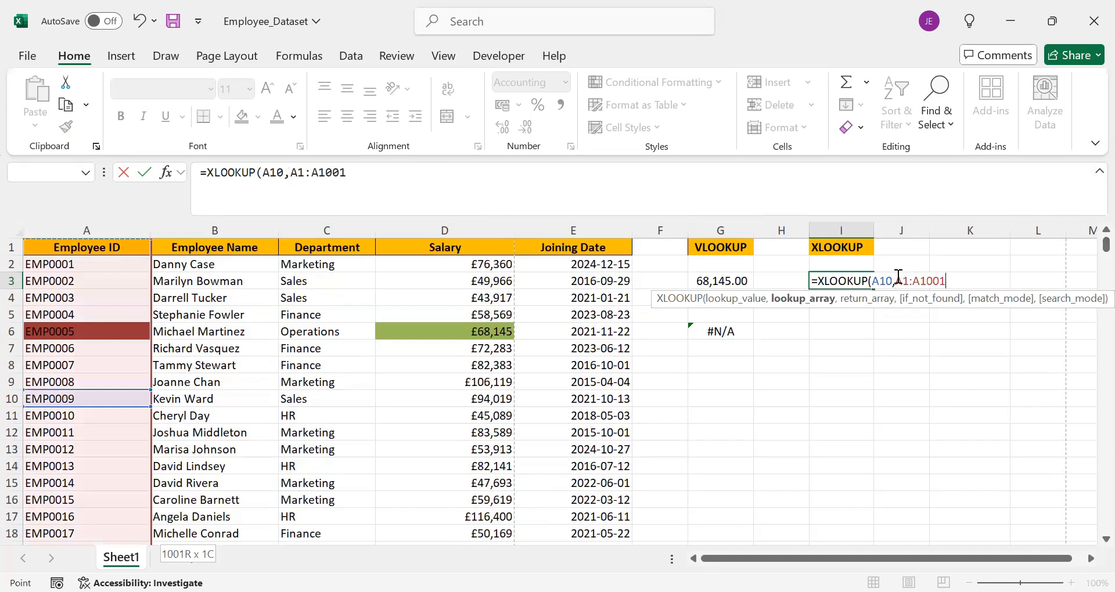
text(,)
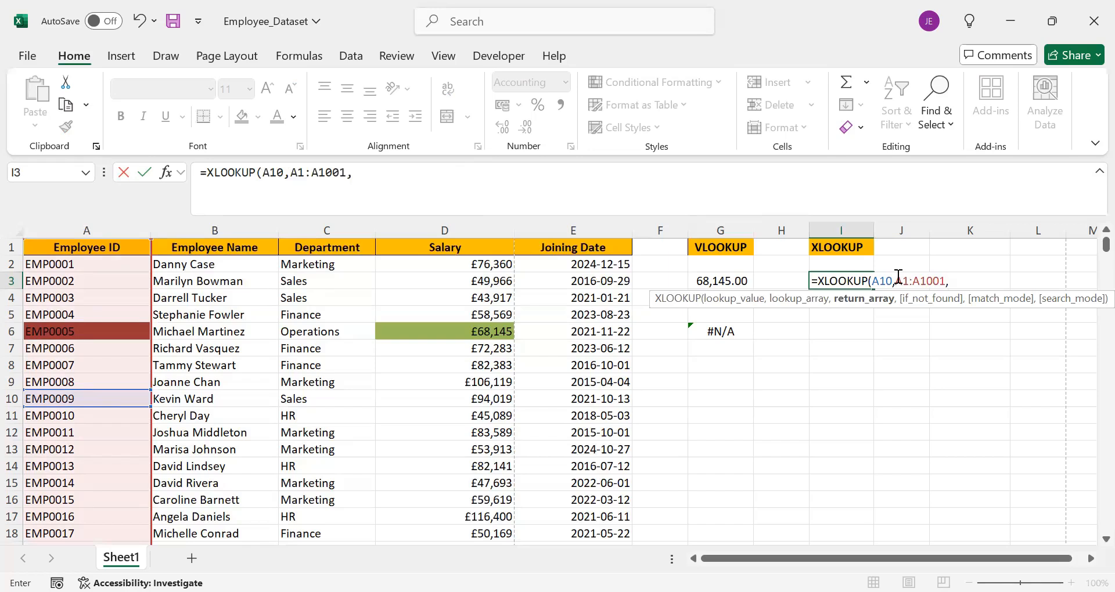
click(494, 247)
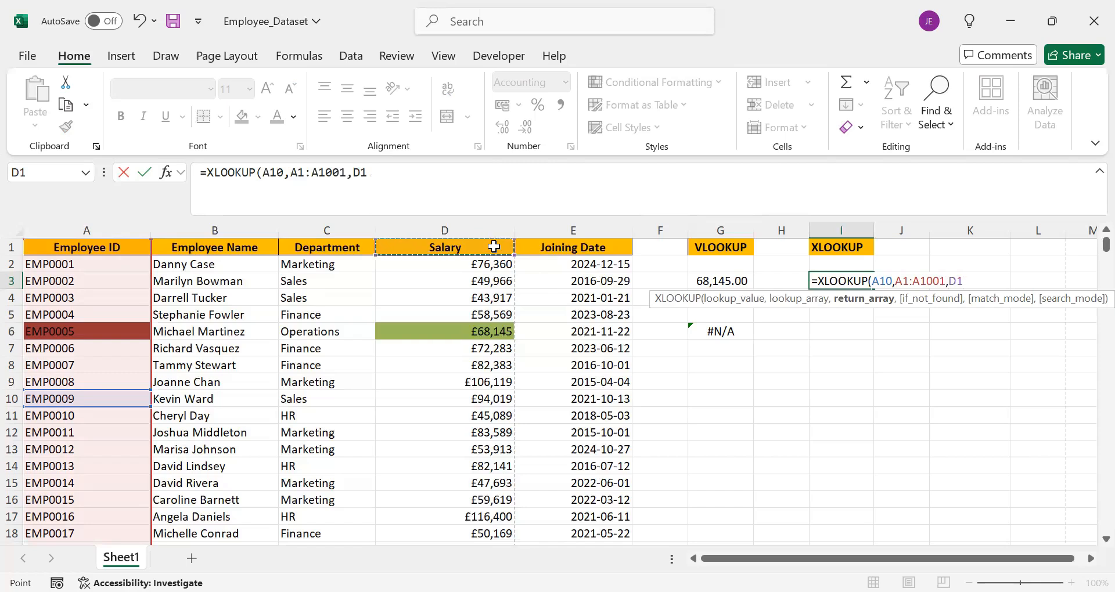
key(ctrl+shift+Down)
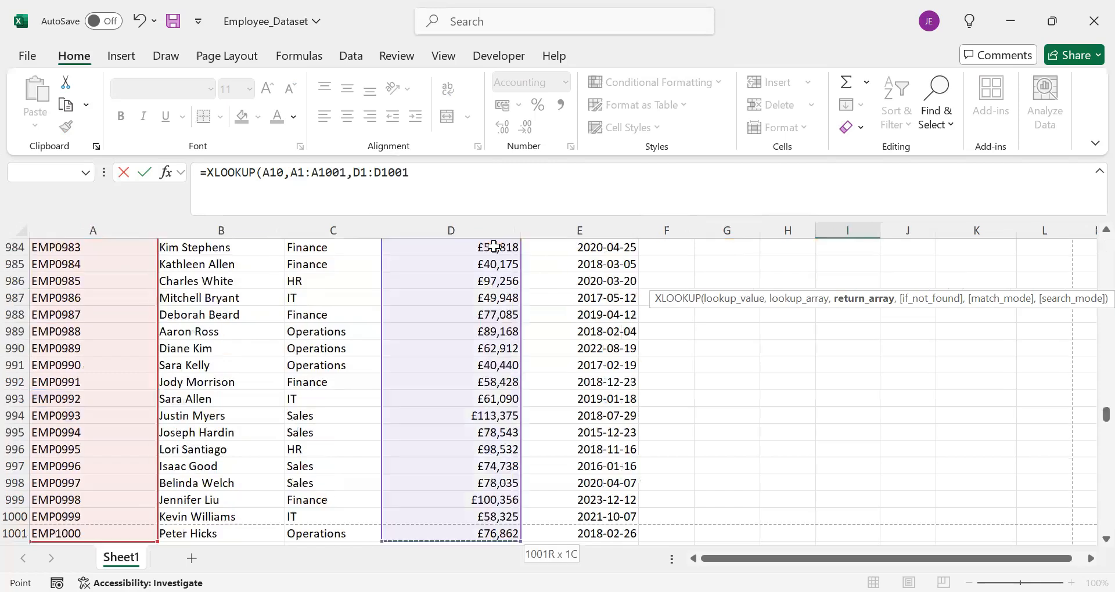
drag(1105, 525, 1092, 177)
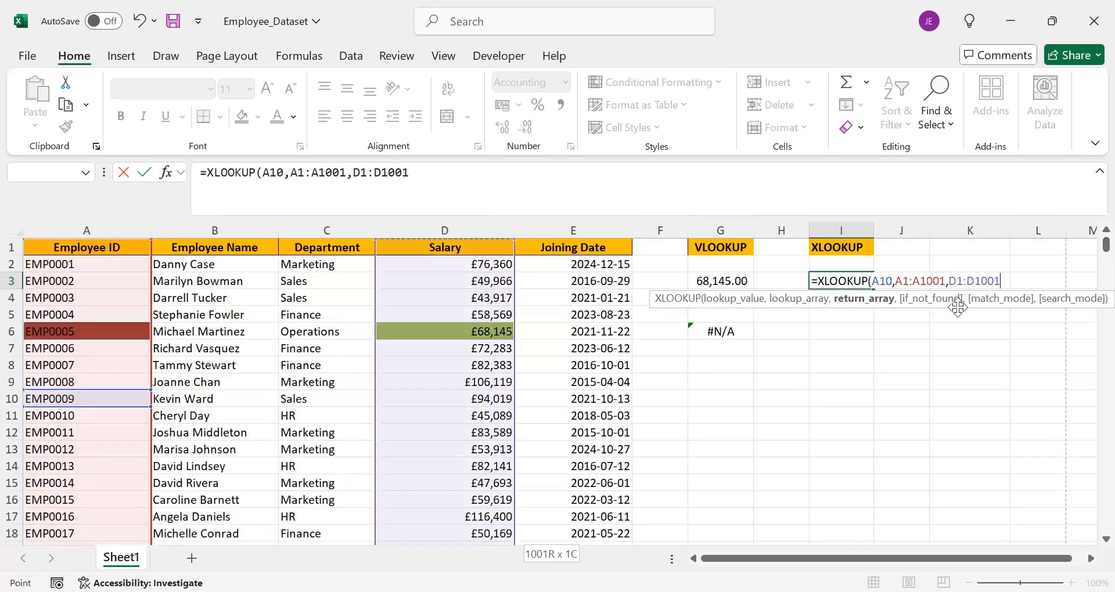
text(,)
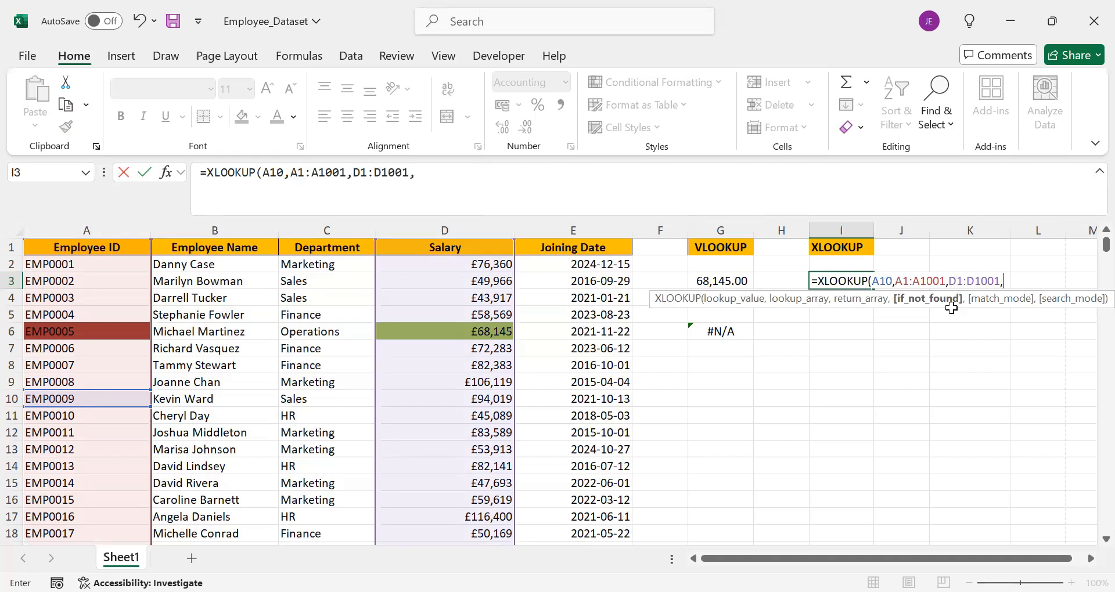
- Complete the I3 XLOOKUP with unavailable as the if-not-found argument, match mode 0 (exact) and search mode 1 (first-to-last), and enter the formula
text(unavailable)
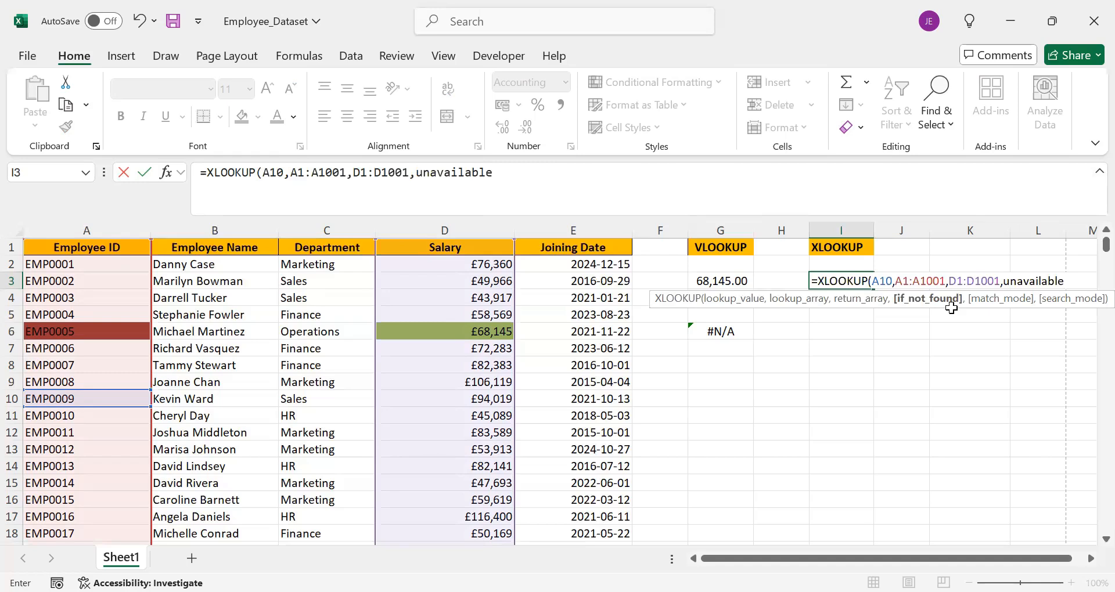
text(,)
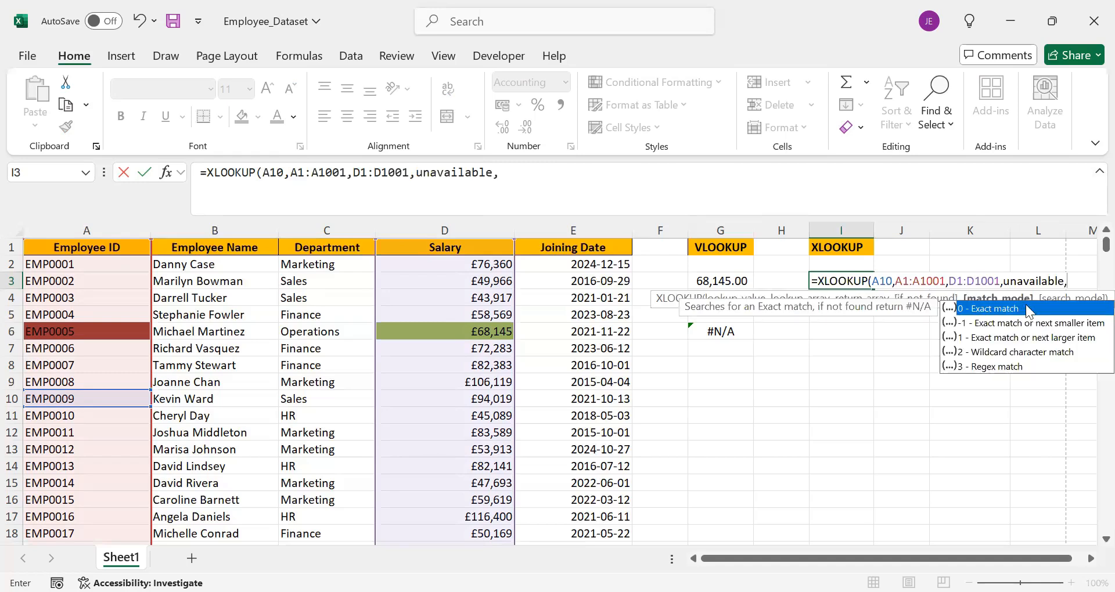
double_click(970, 314)
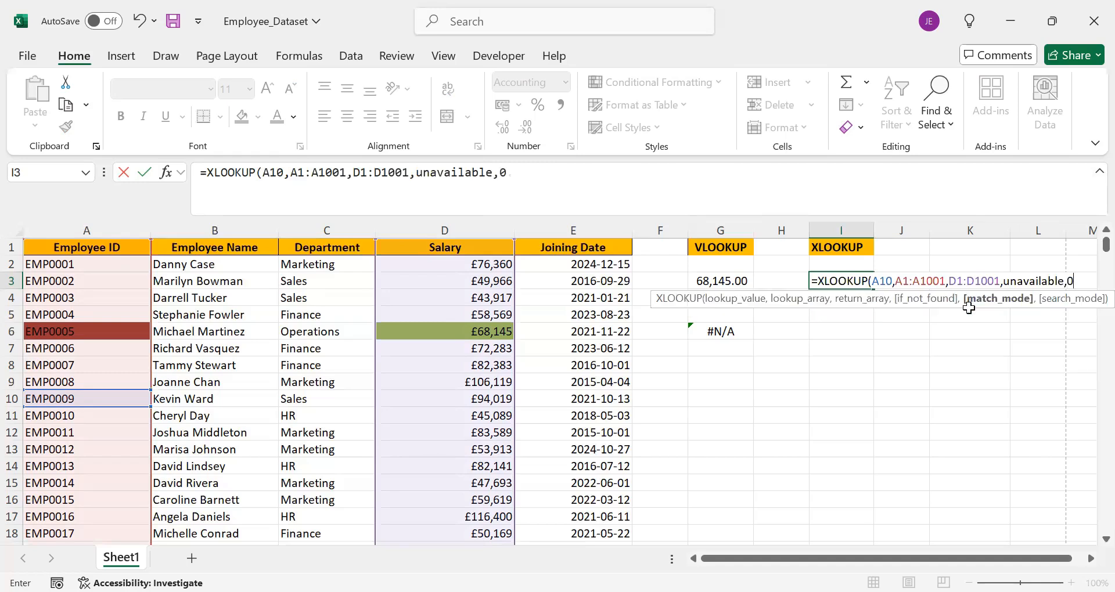
text(,)
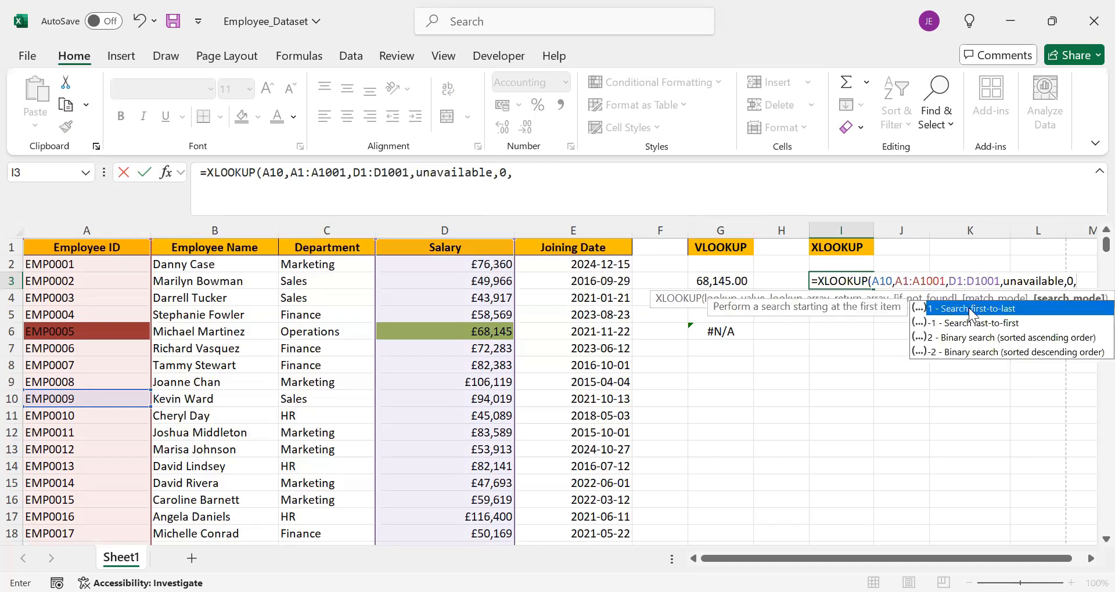
double_click(968, 308)
text())
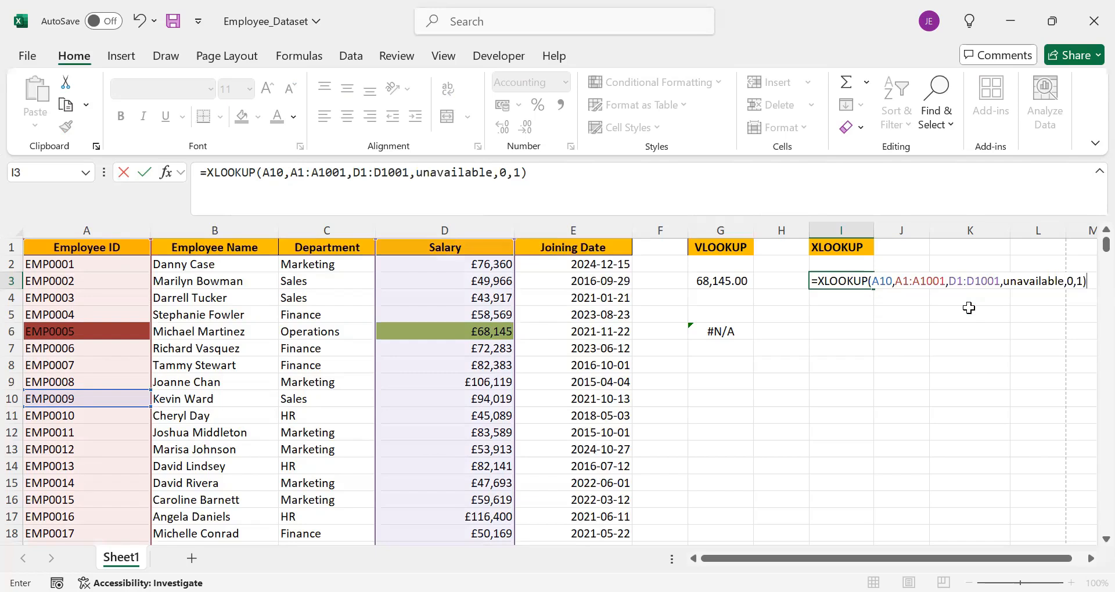
key(Return)
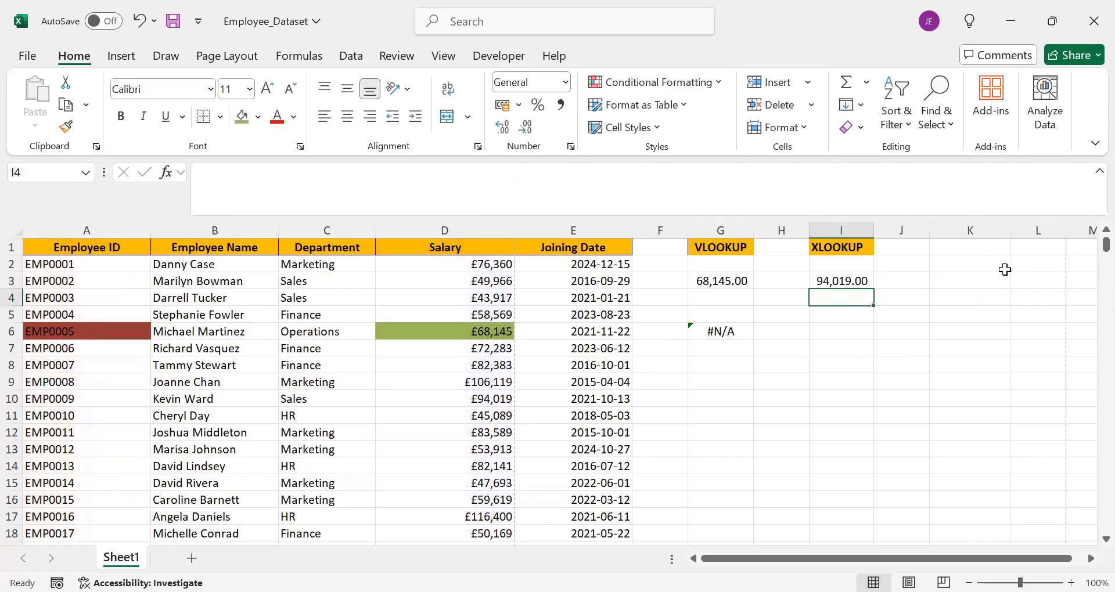
- Fill the looked-up ID cell A10 with olive green and its salary cell D10 with blue, then reselect the XLOOKUP result in I3
click(838, 284)
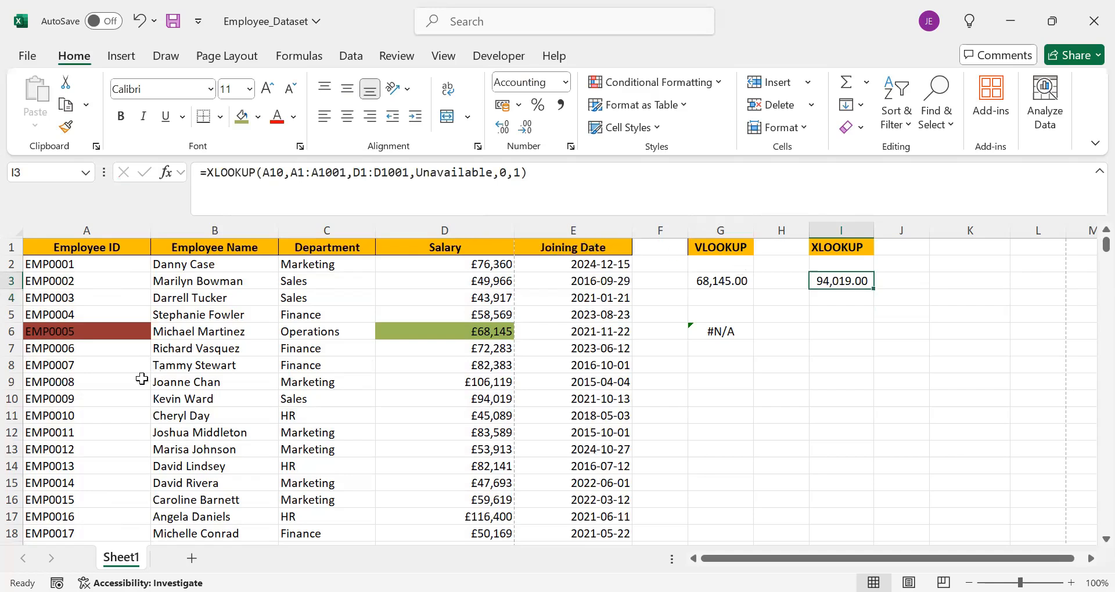
click(99, 399)
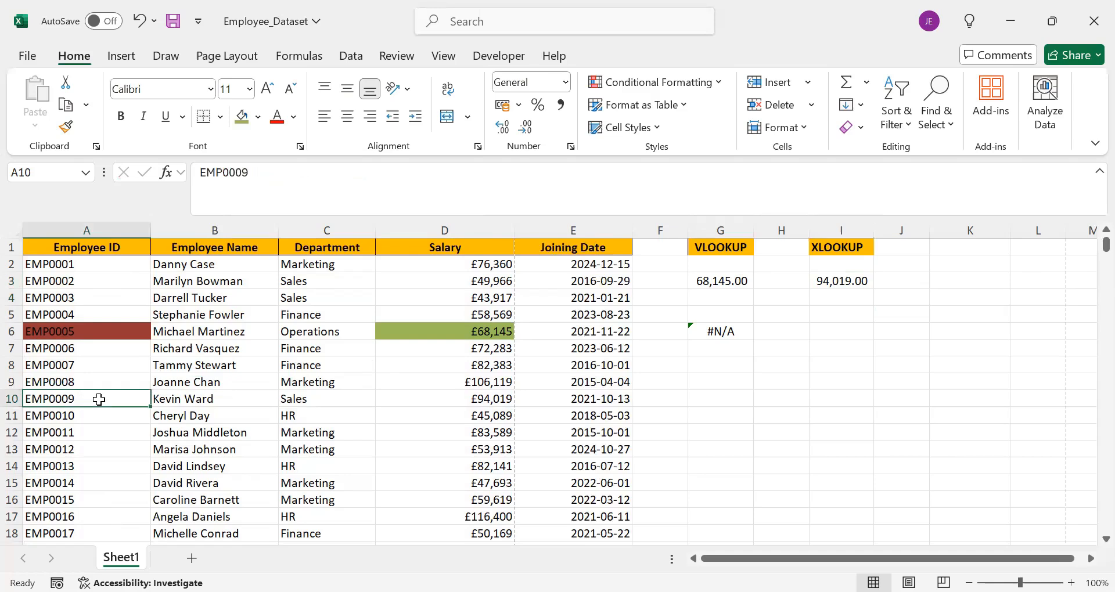
click(241, 116)
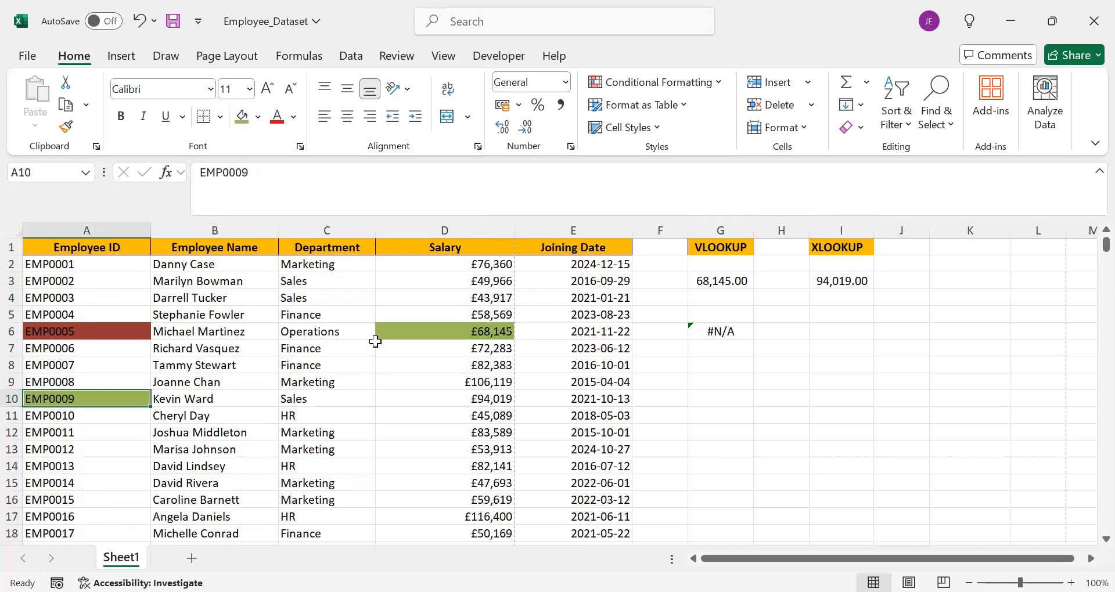
click(498, 400)
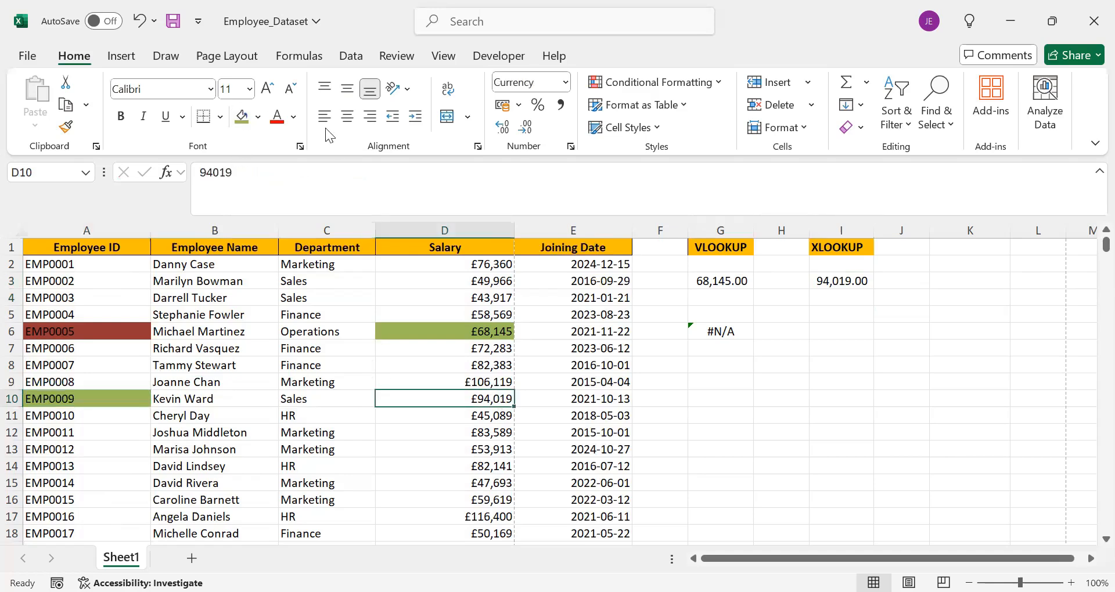
click(258, 117)
click(321, 275)
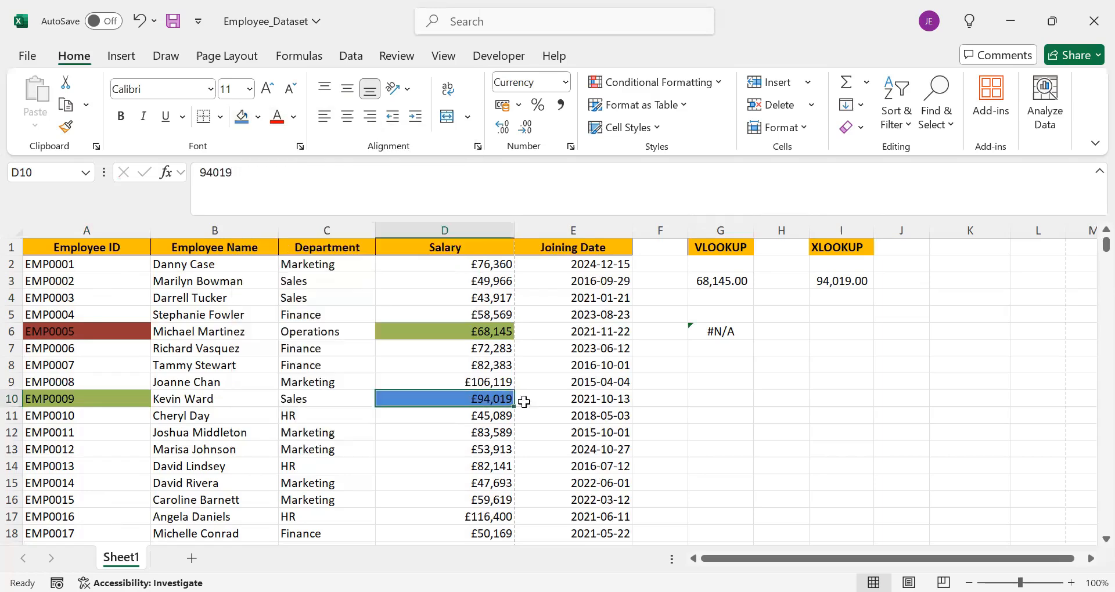
click(828, 284)
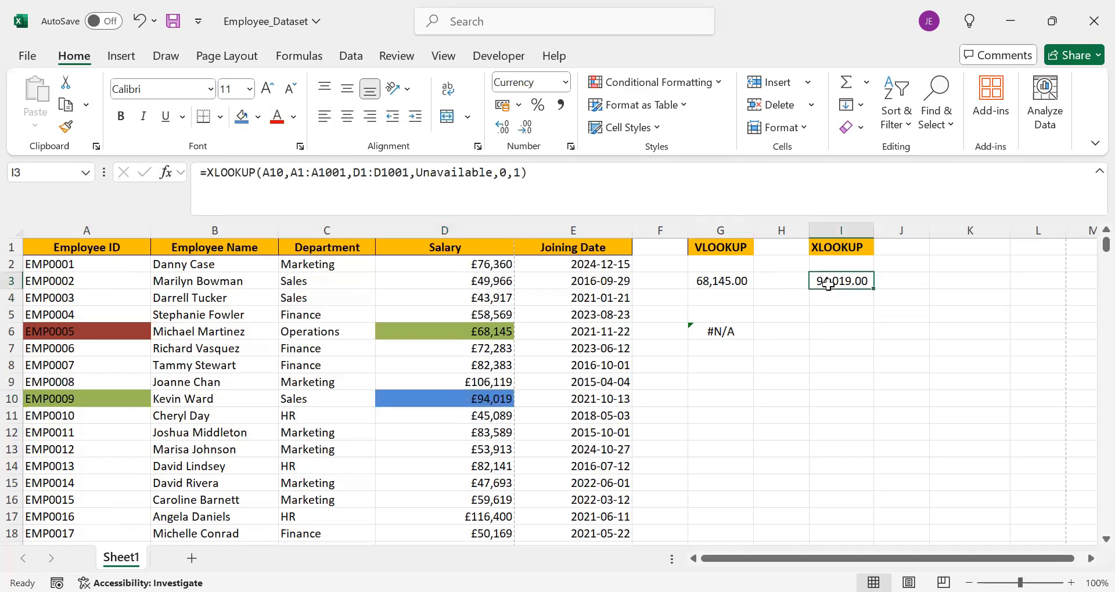